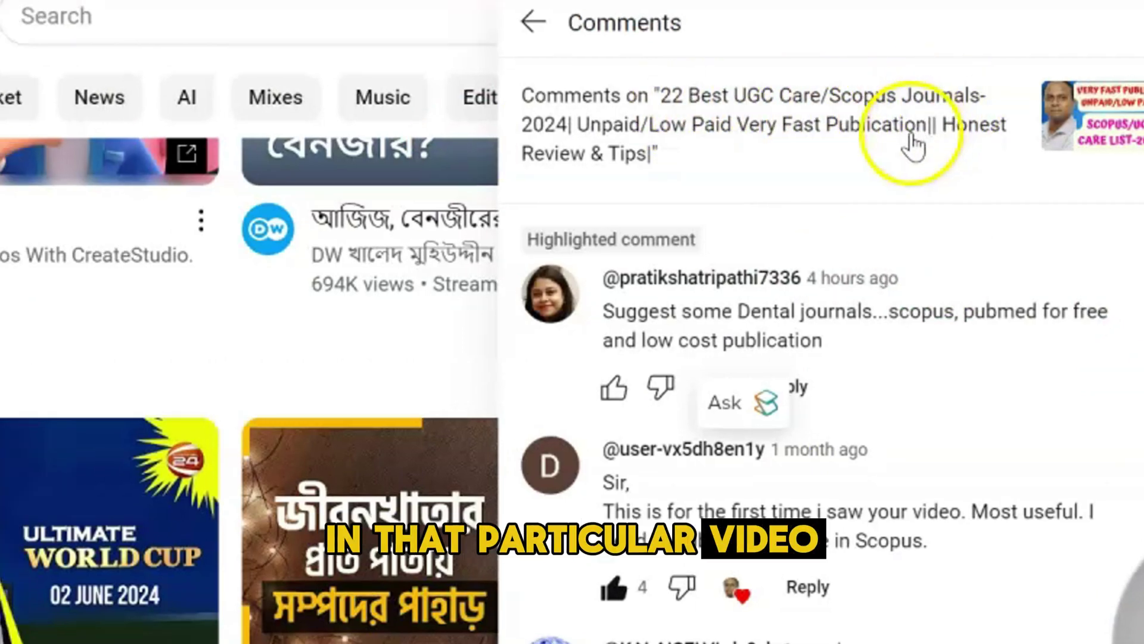
Scroll through the viewers' UGC CARE journal requests in the YouTube comments
scroll(809, 173, "down", 2)
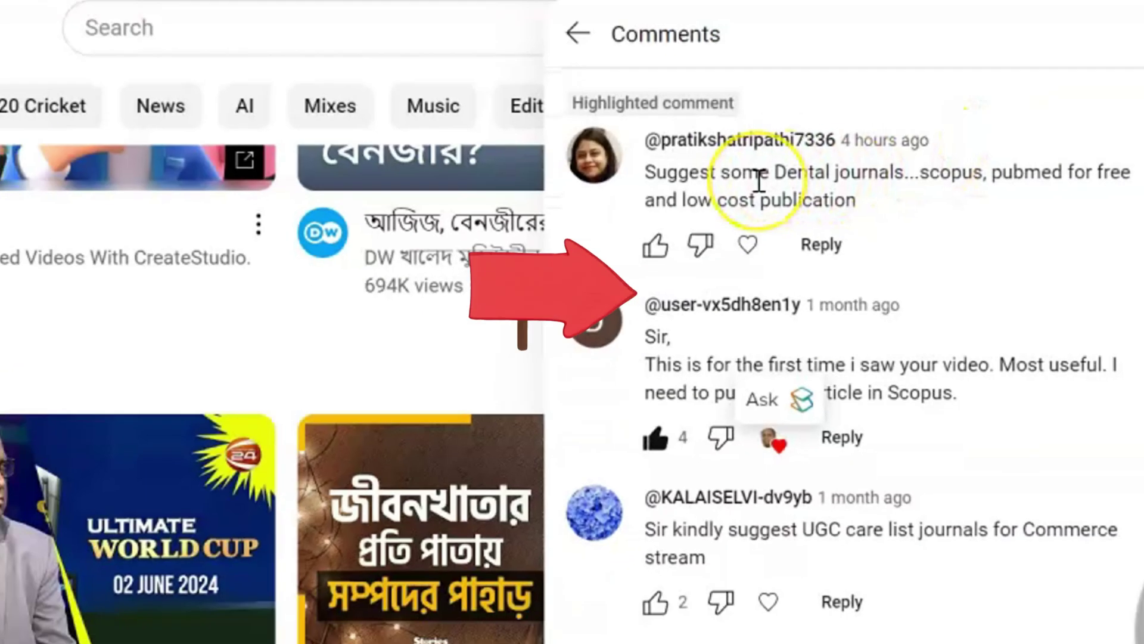
scroll(881, 203, "down", 4)
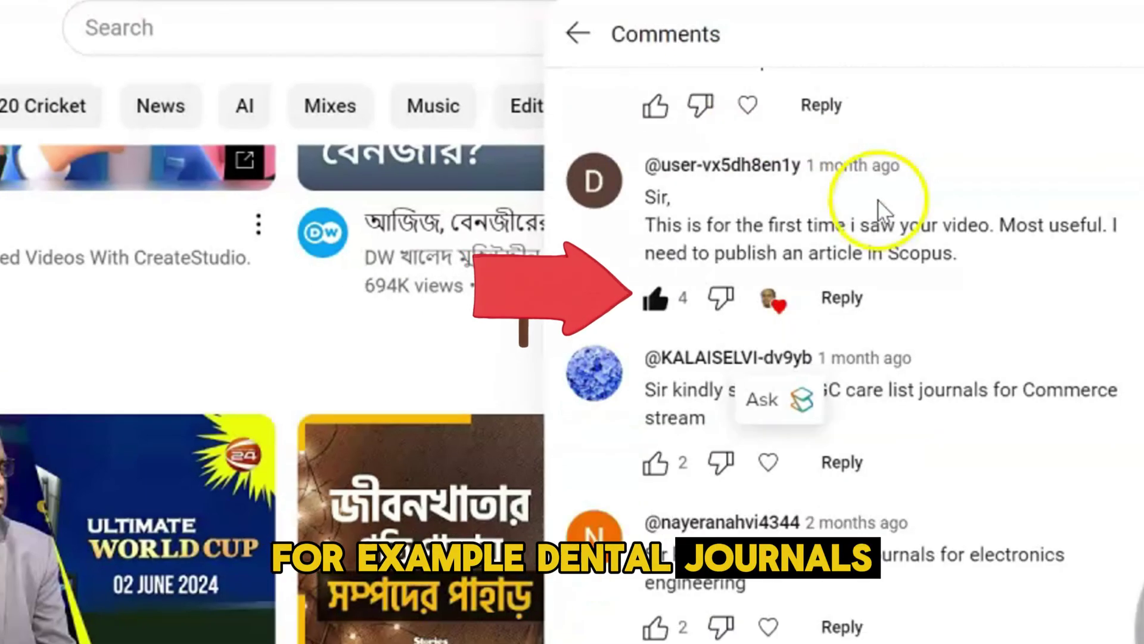
scroll(1038, 281, "down", 5)
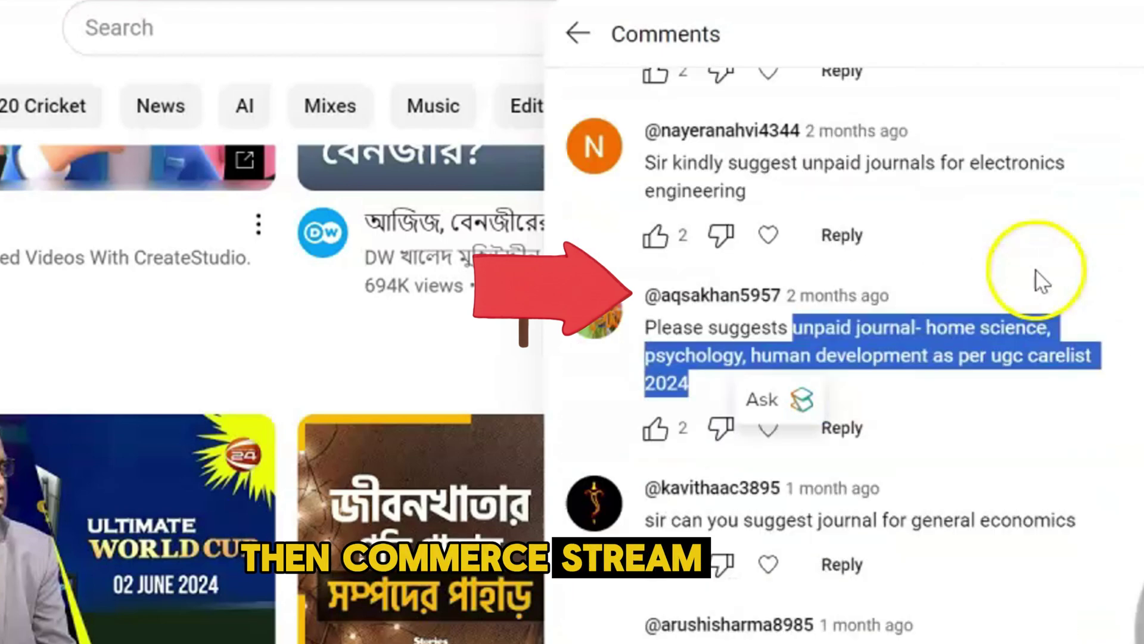
left_click(1068, 222)
scroll(988, 184, "down", 2)
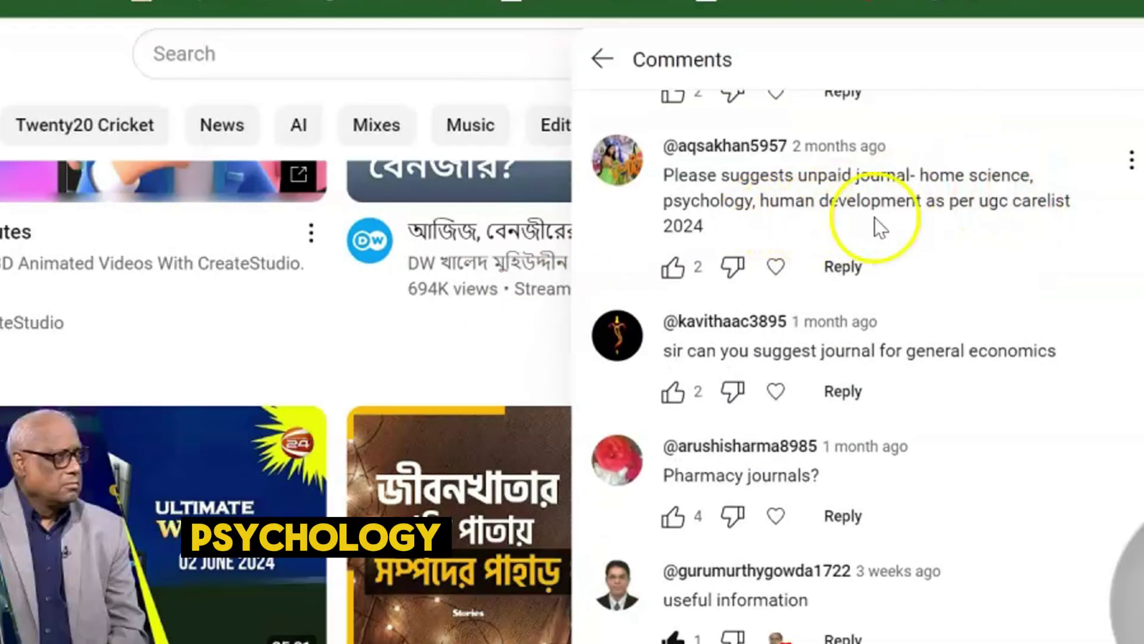
scroll(907, 215, "down", 2)
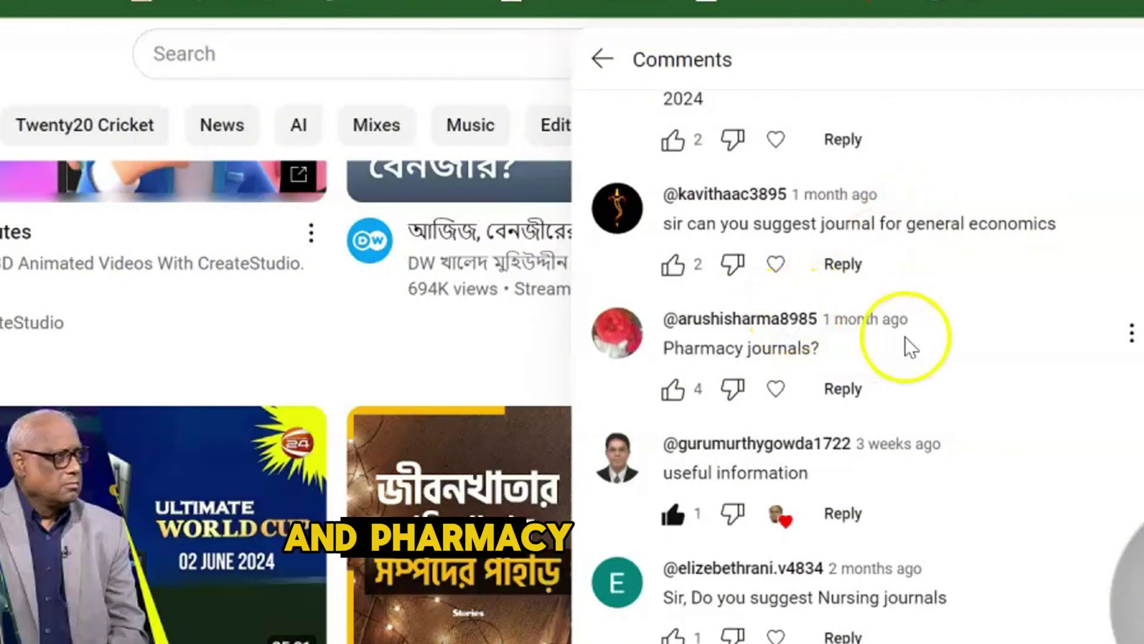
Scroll back up and move to Perplexity's UGC CARE English literature journals answer
scroll(946, 322, "up", 12)
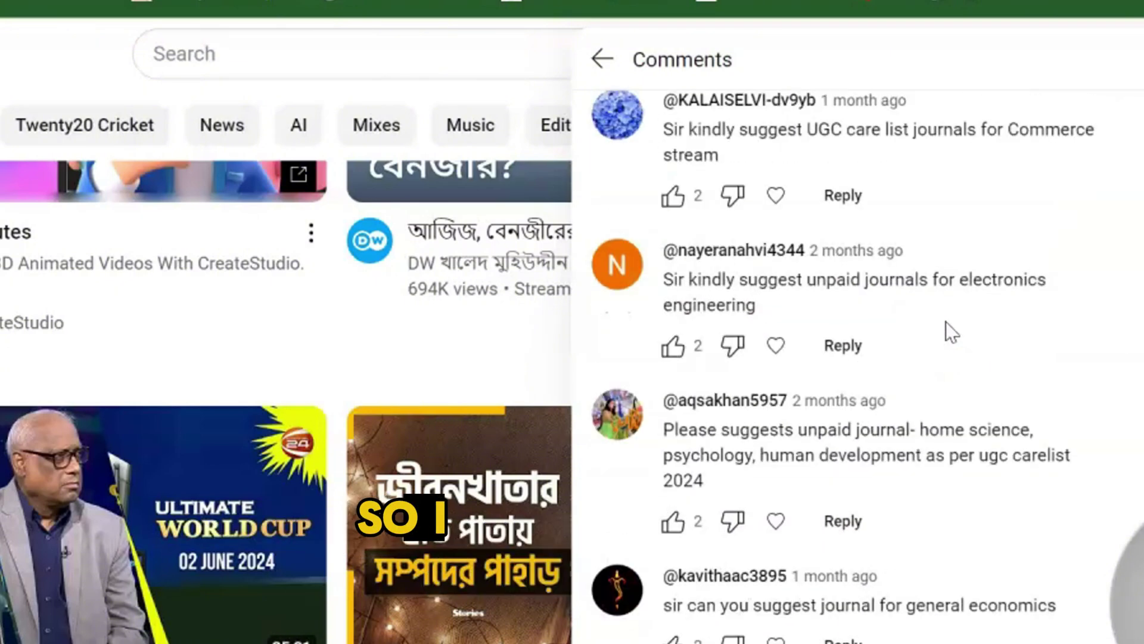
scroll(946, 321, "up", 2)
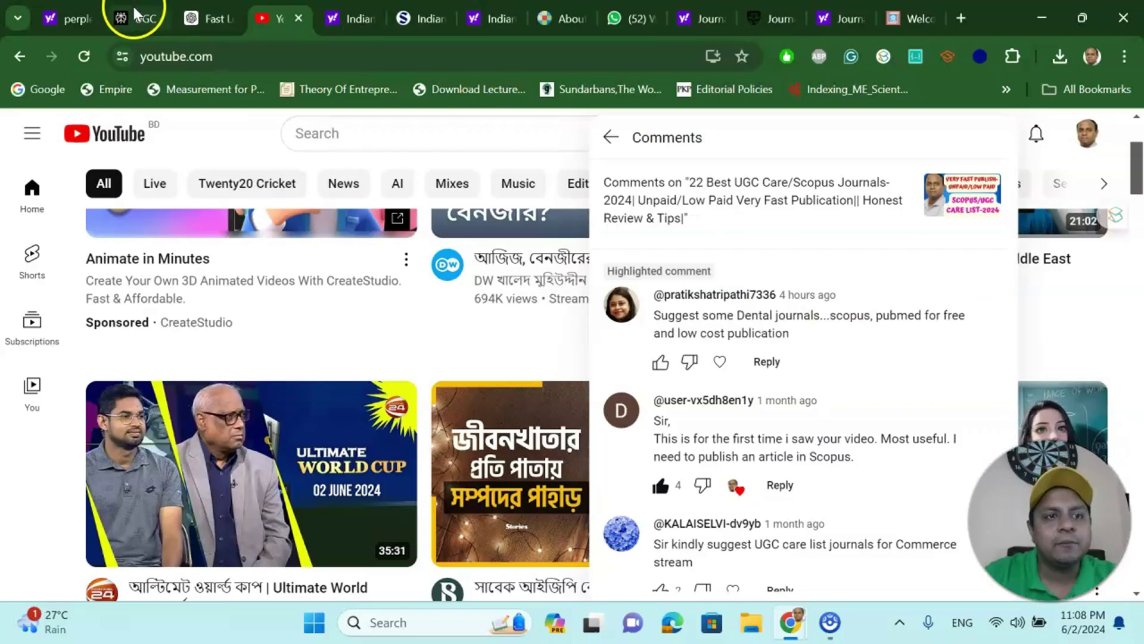
left_click(134, 13)
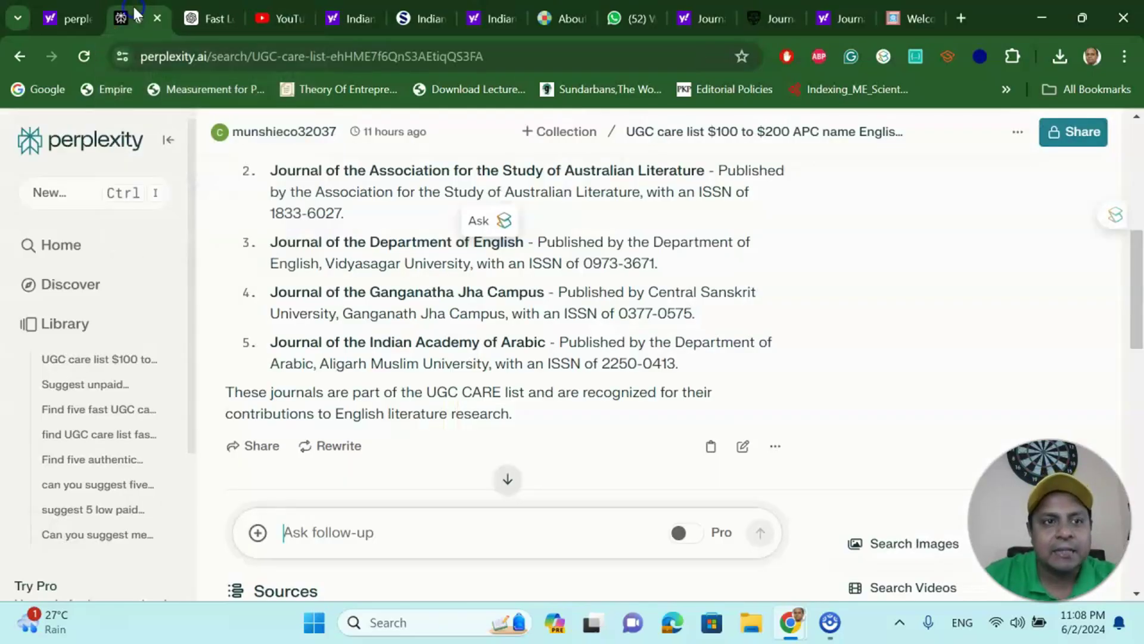
left_click(60, 19)
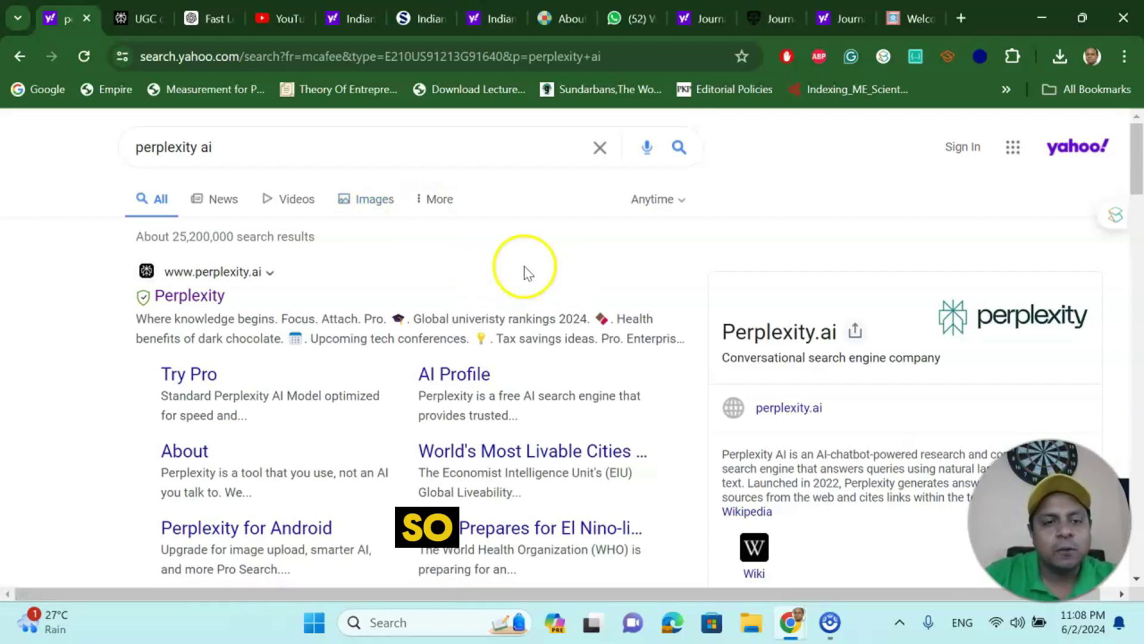
scroll(334, 262, "down", 1)
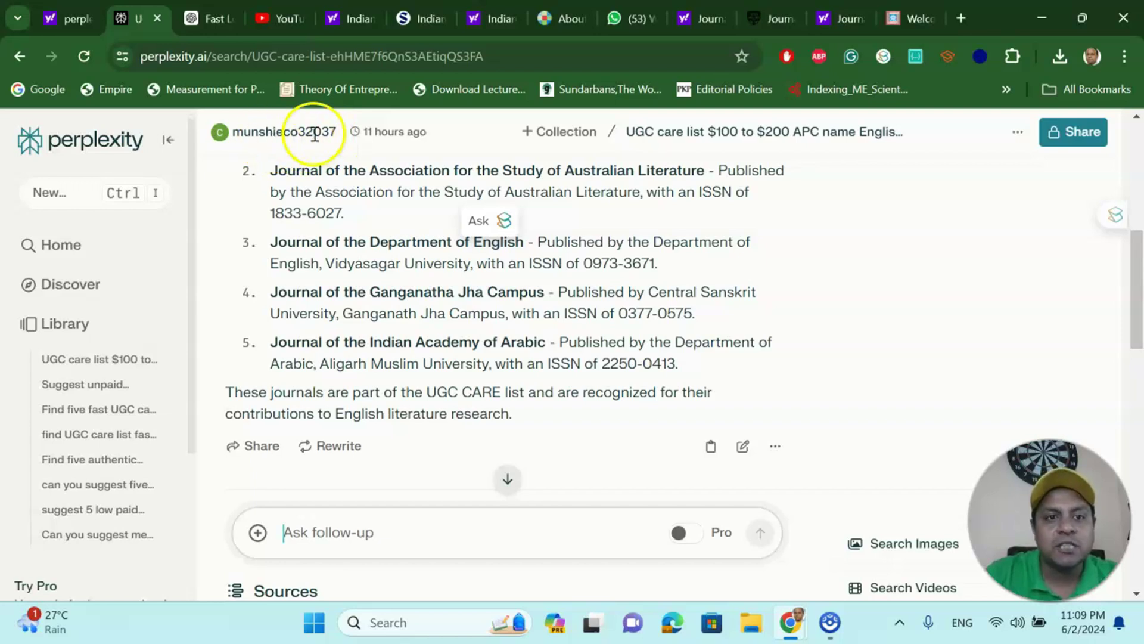
Start a new Perplexity thread with a blank 'Ask anything...' prompt
scroll(358, 208, "up", 10)
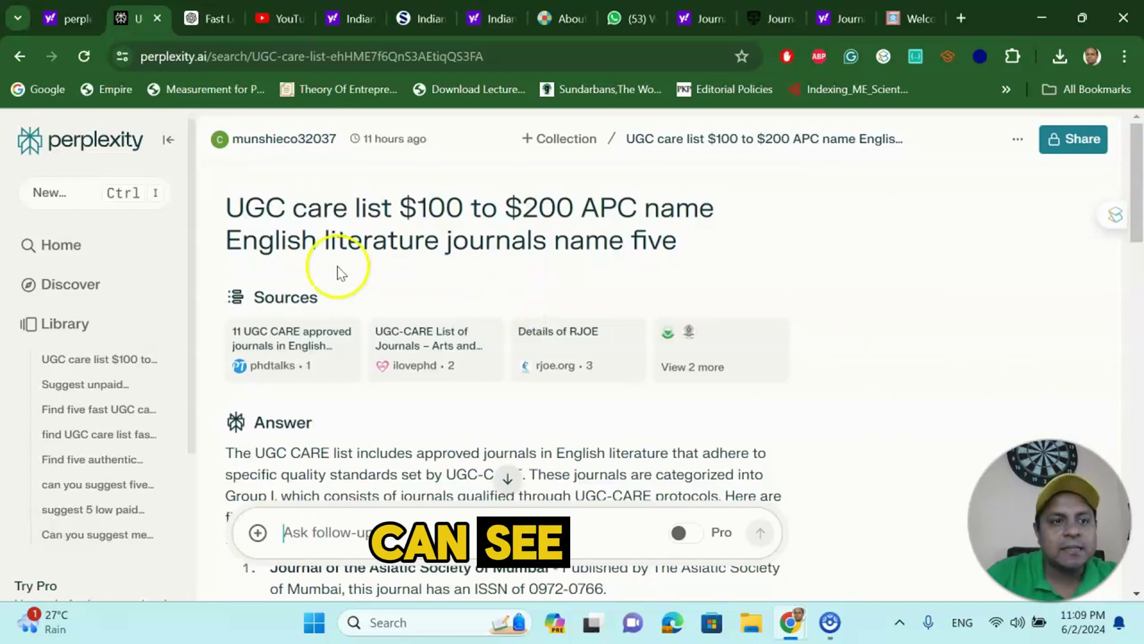
left_click(81, 202)
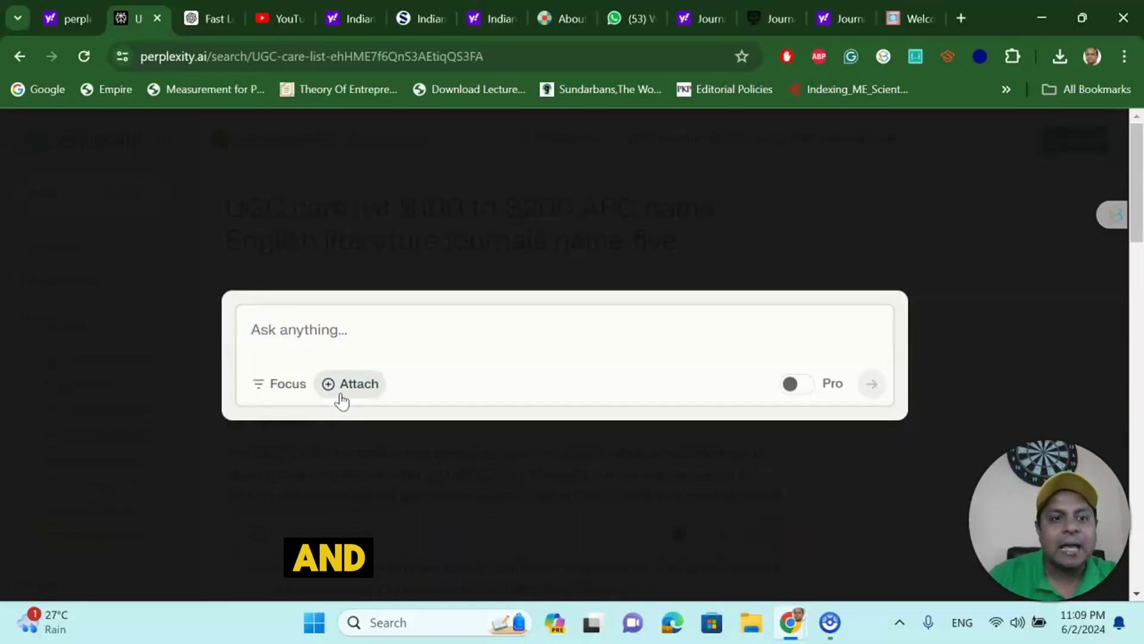
Check Perplexity's search focus options, keep All, and return to the YouTube comments
left_click(286, 386)
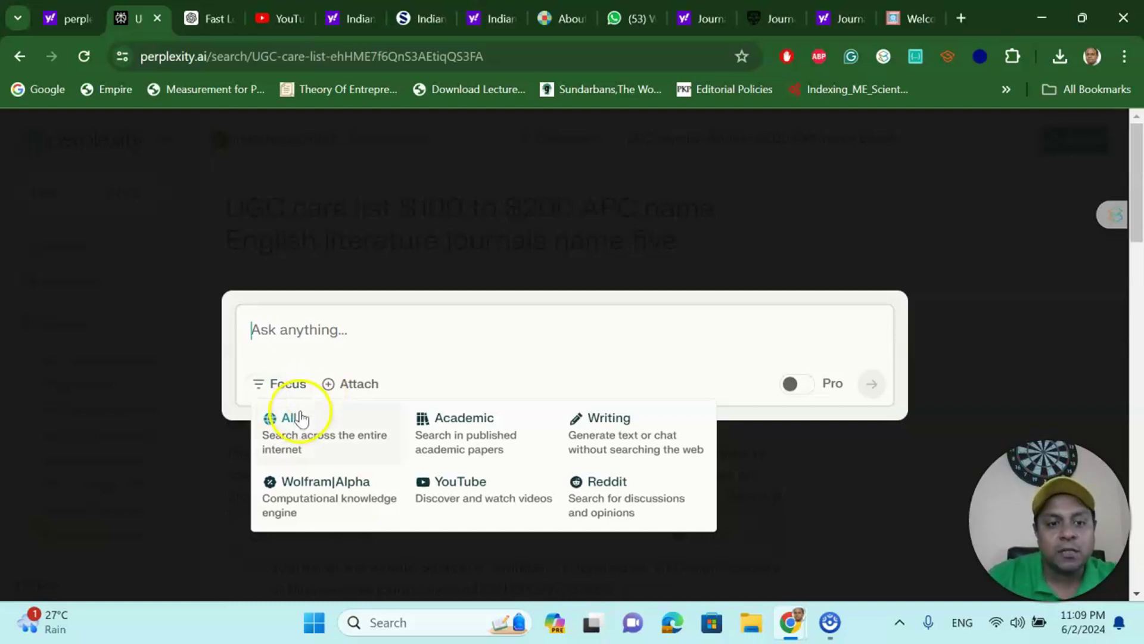
left_click(359, 453)
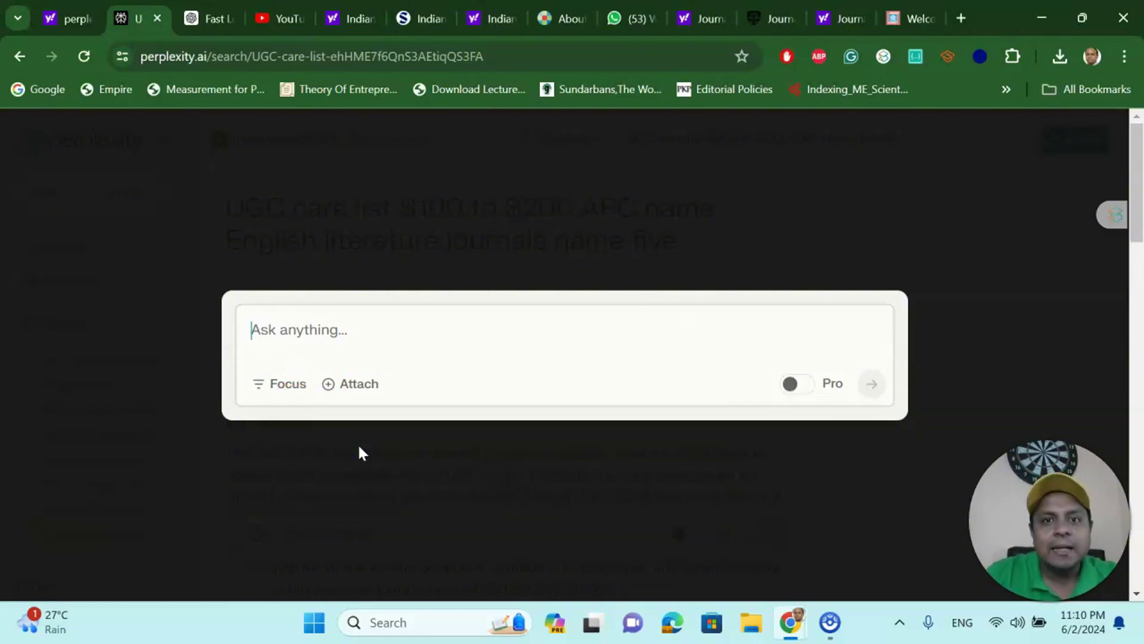
left_click(275, 13)
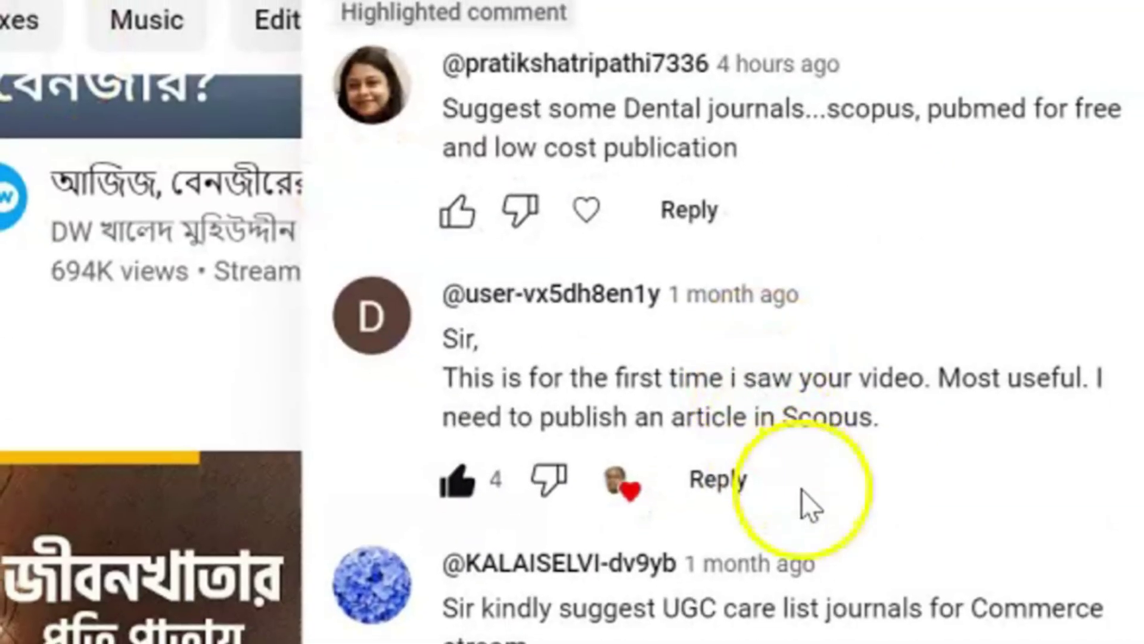
Copy the comment 'suggest UGC care list journals for Commerce' into Perplexity's question box
scroll(802, 489, "down", 3)
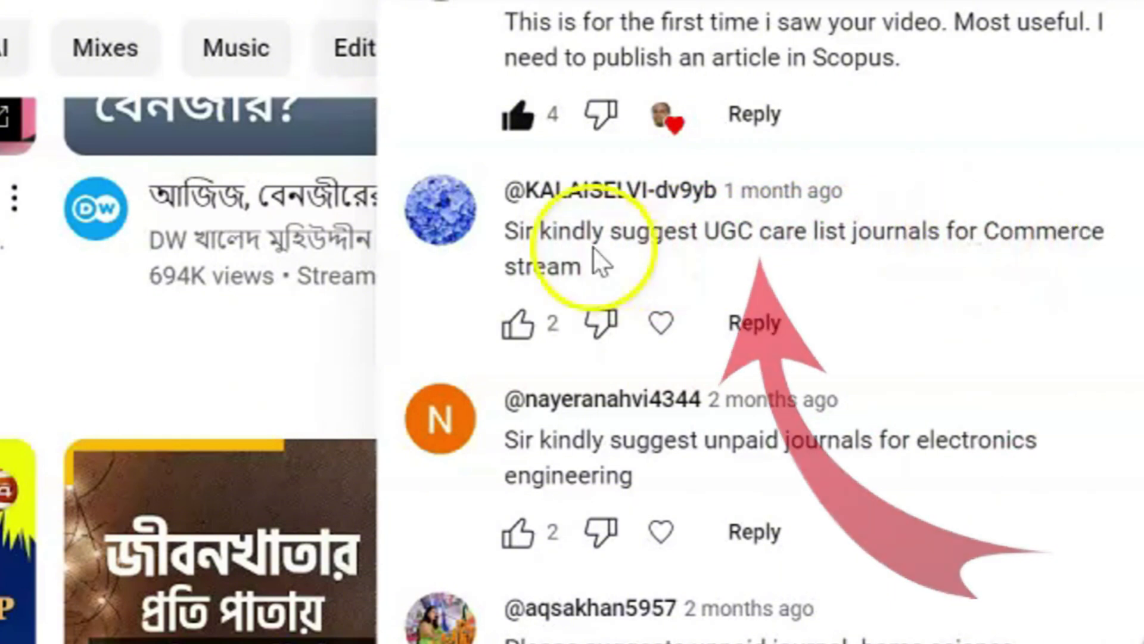
mouse_move(603, 232)
left_mouse_down()
mouse_move(779, 255)
mouse_move(1072, 222)
mouse_move(1103, 237)
left_mouse_up()
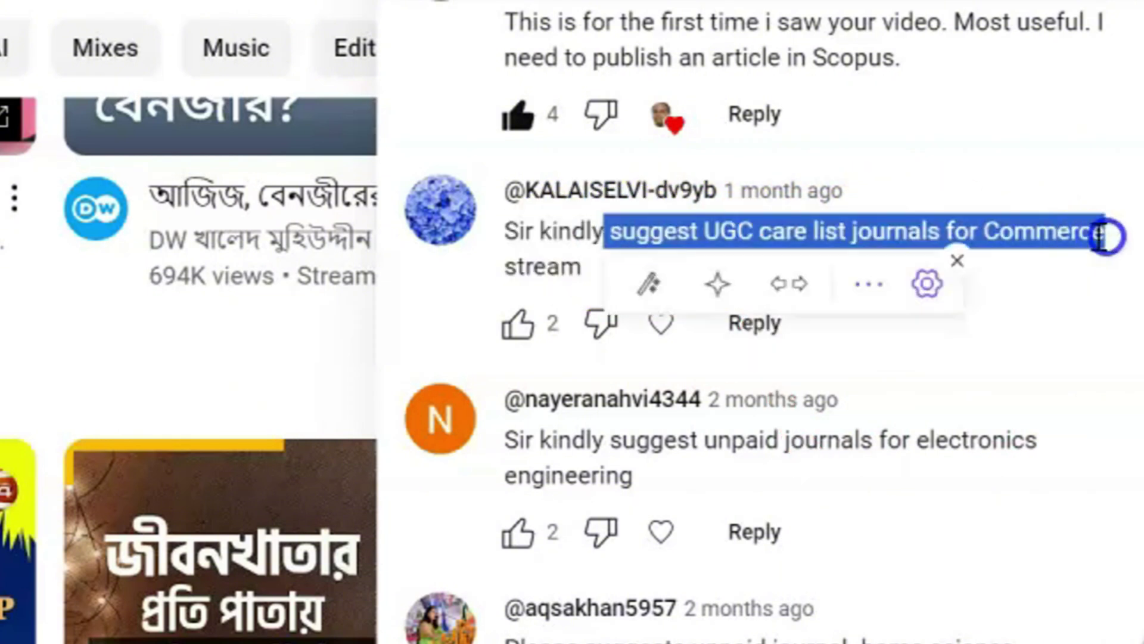
right_click(1090, 236)
left_click(1039, 275)
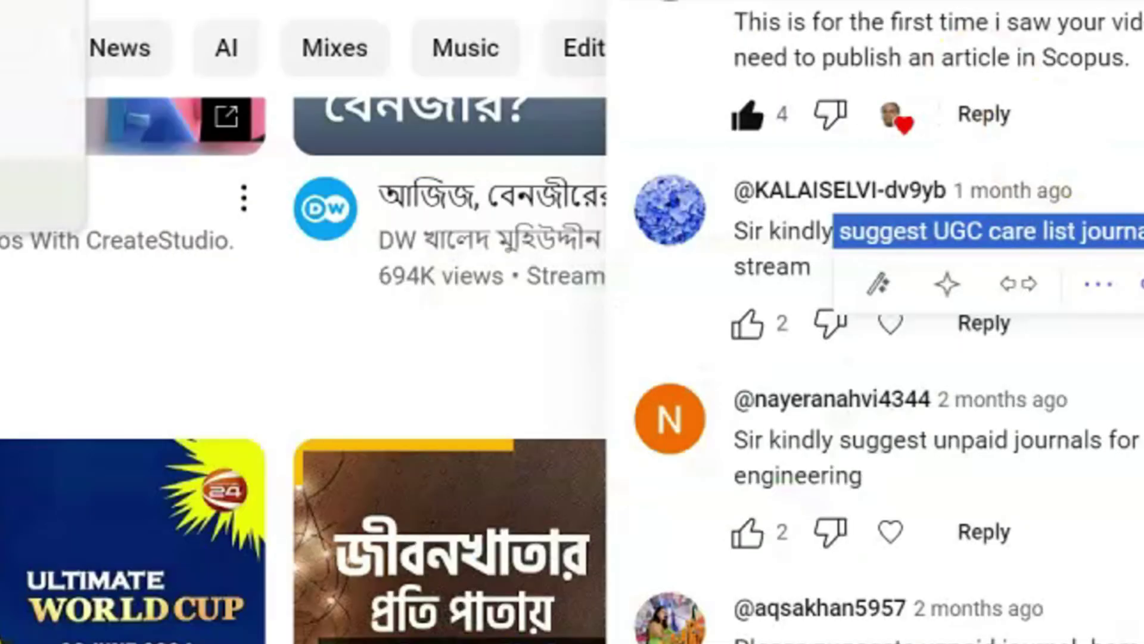
left_click(138, 19)
left_click(277, 338)
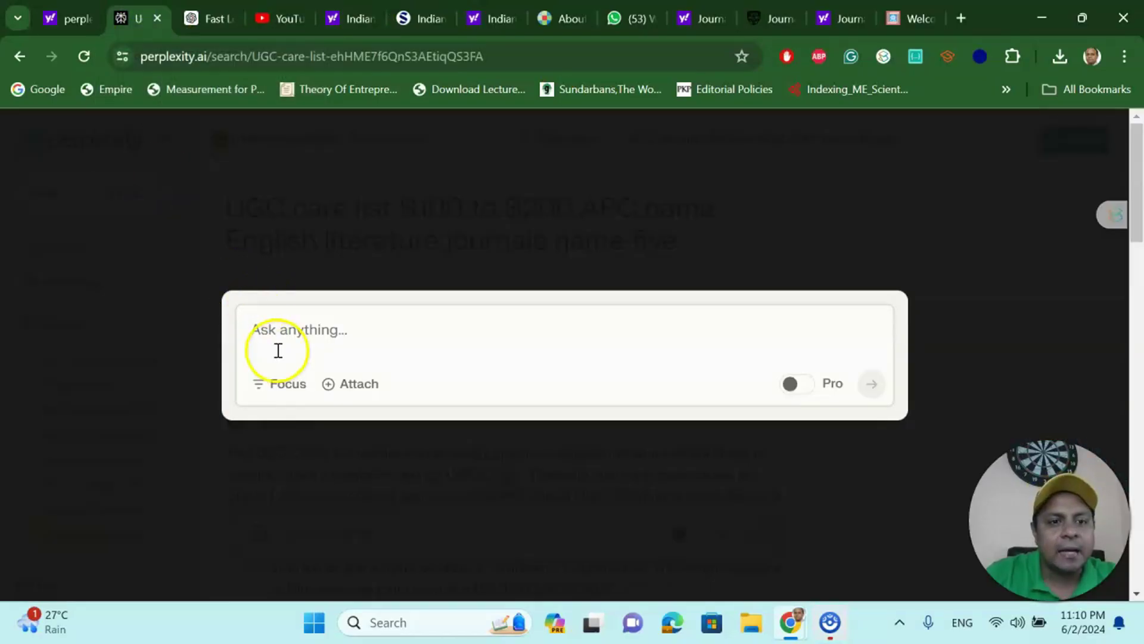
Ask 'suggest UGC care list journals for Commerce fast publication and low APC and authentic'
key("ctrl+v")
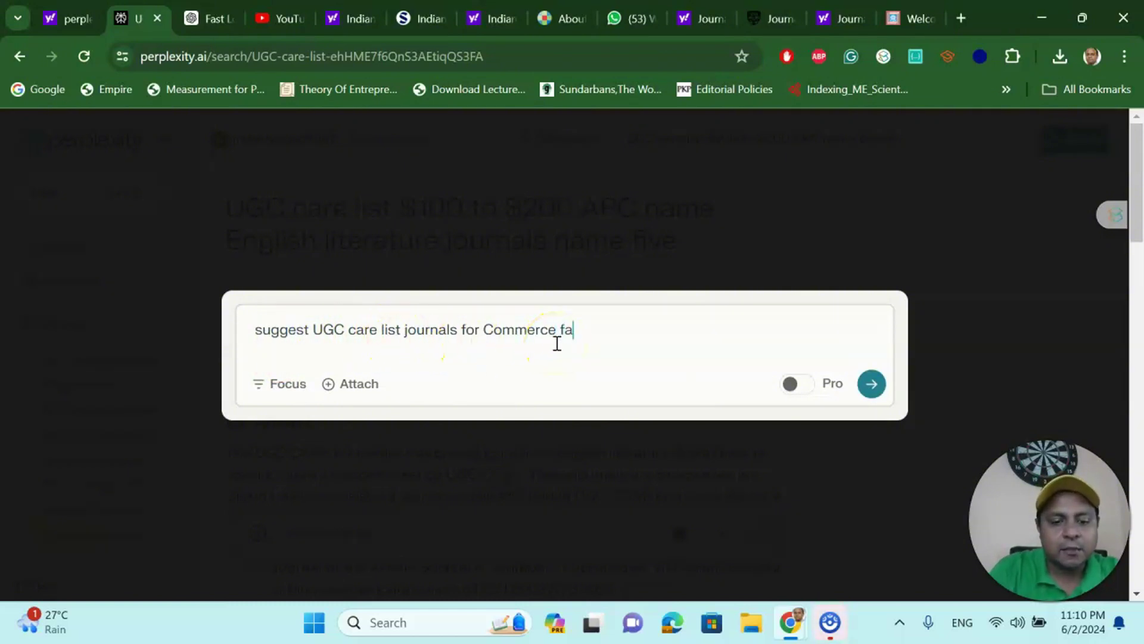
type("fast publication and low APC and auth")
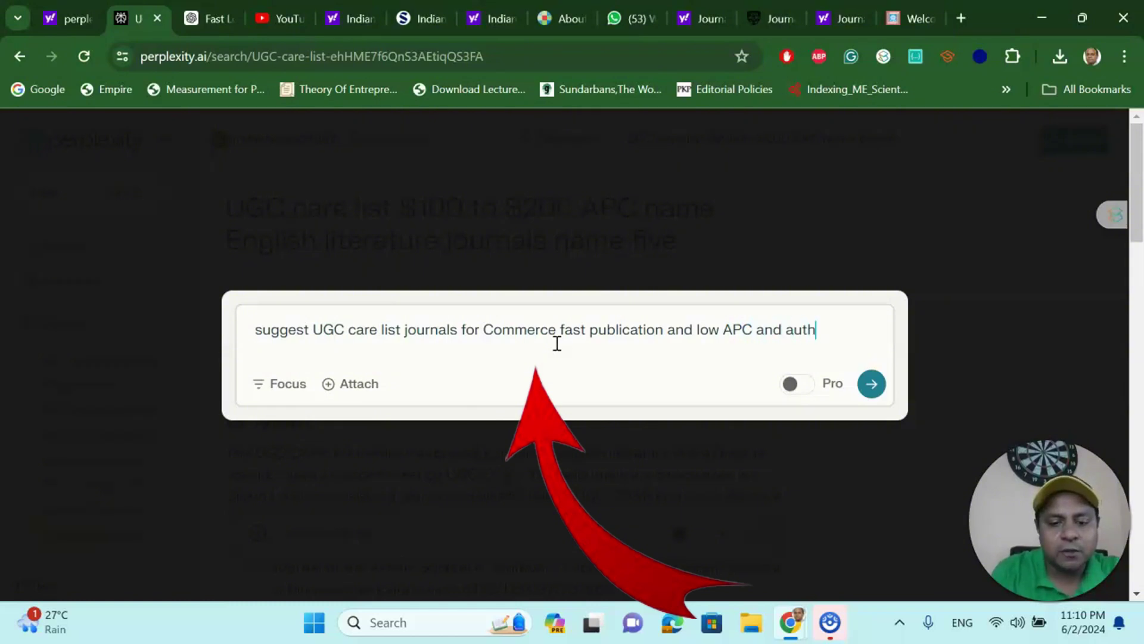
type("c")
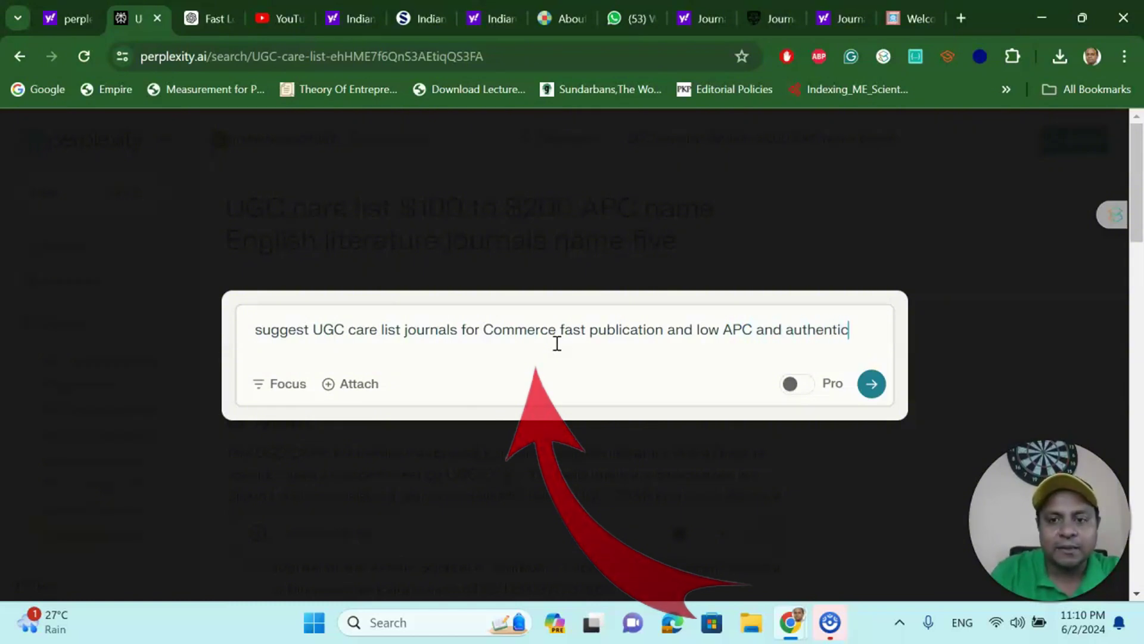
left_click(872, 384)
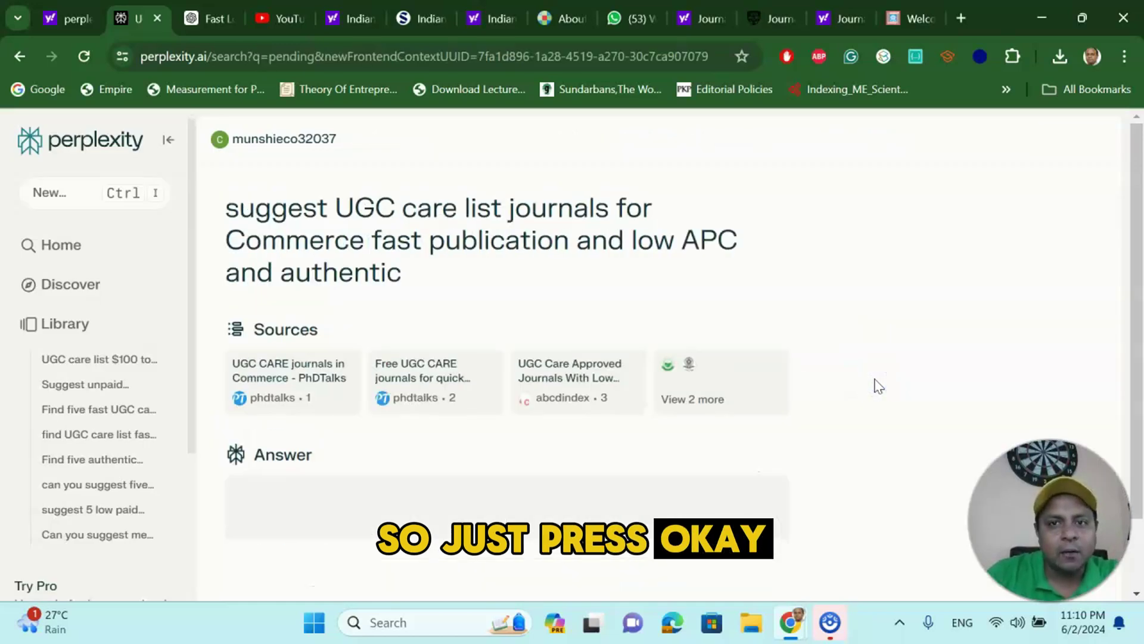
Add related UGC CARE video results beside the Inderscience Commerce journals answer
left_click(813, 336)
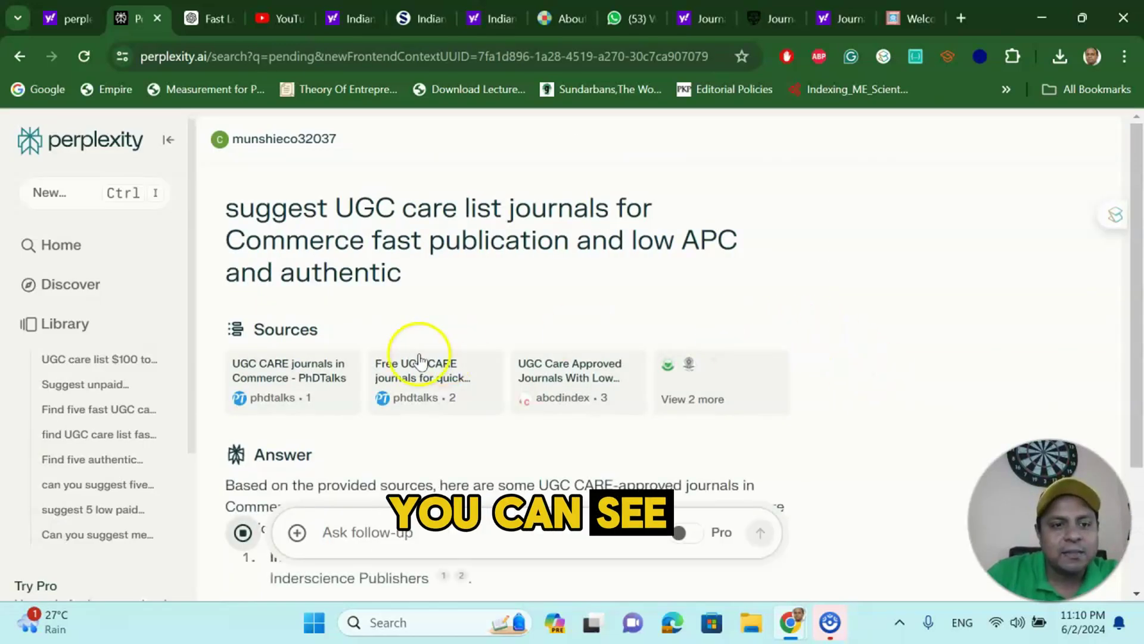
mouse_move(288, 406)
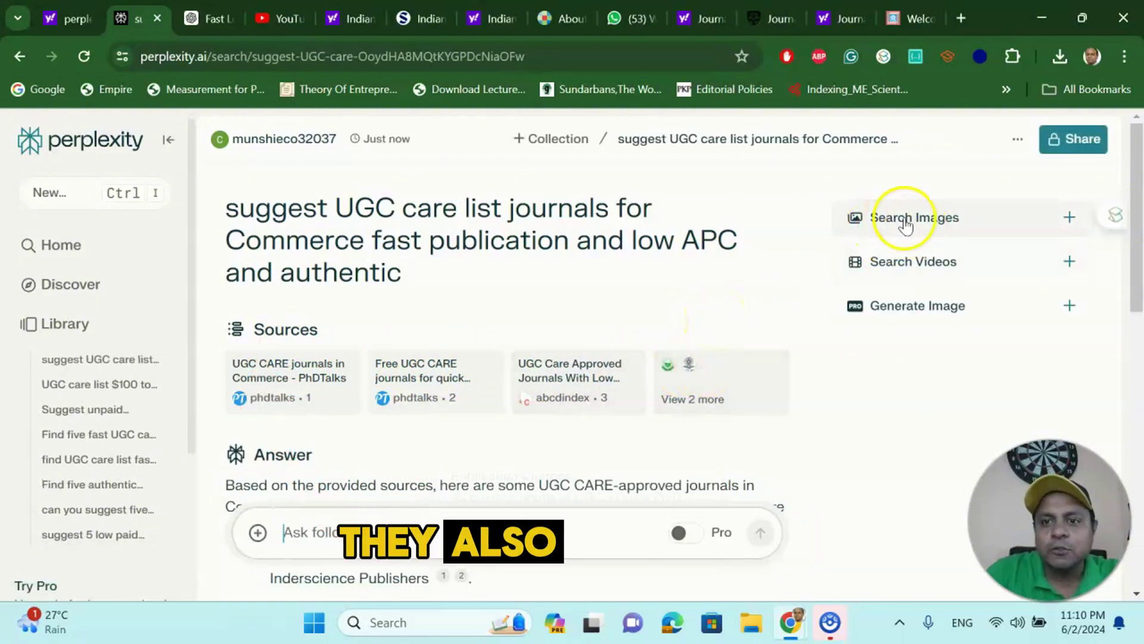
left_click(1070, 262)
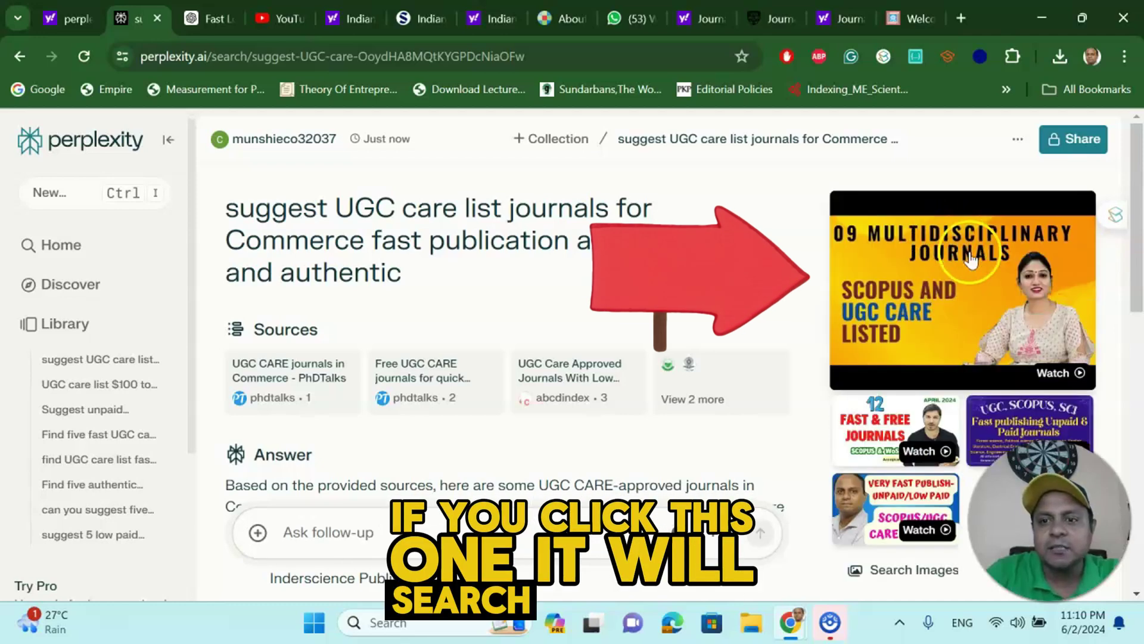
scroll(970, 302, "down", 1)
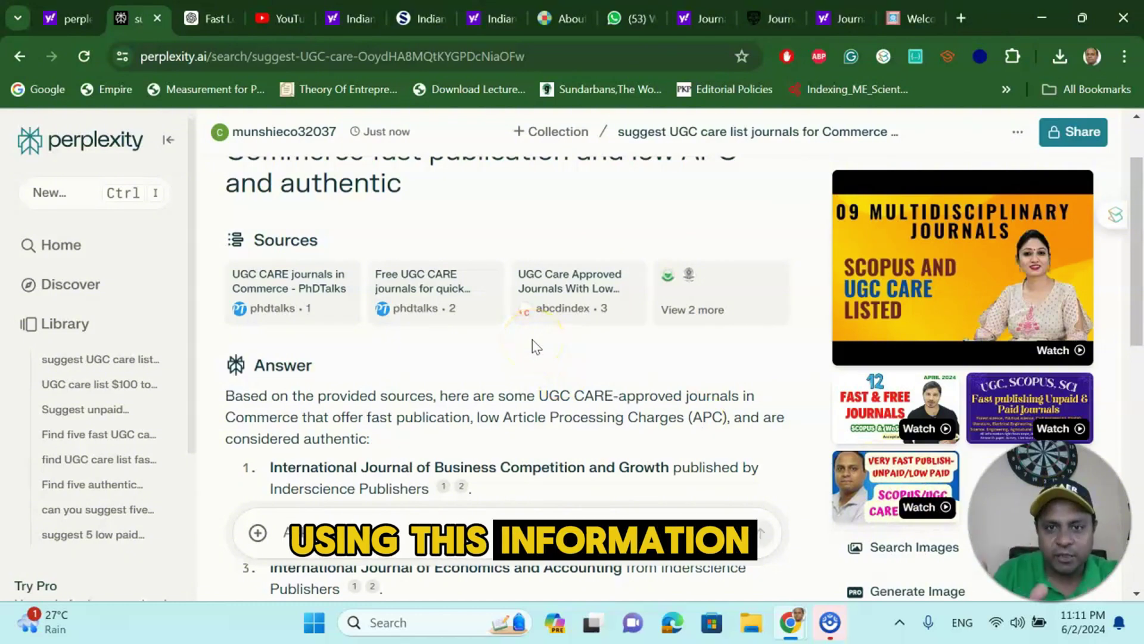
left_click(545, 350)
Review the seven Commerce journals and select 'International Journal of Economics and Accounting'
scroll(421, 332, "down", 3)
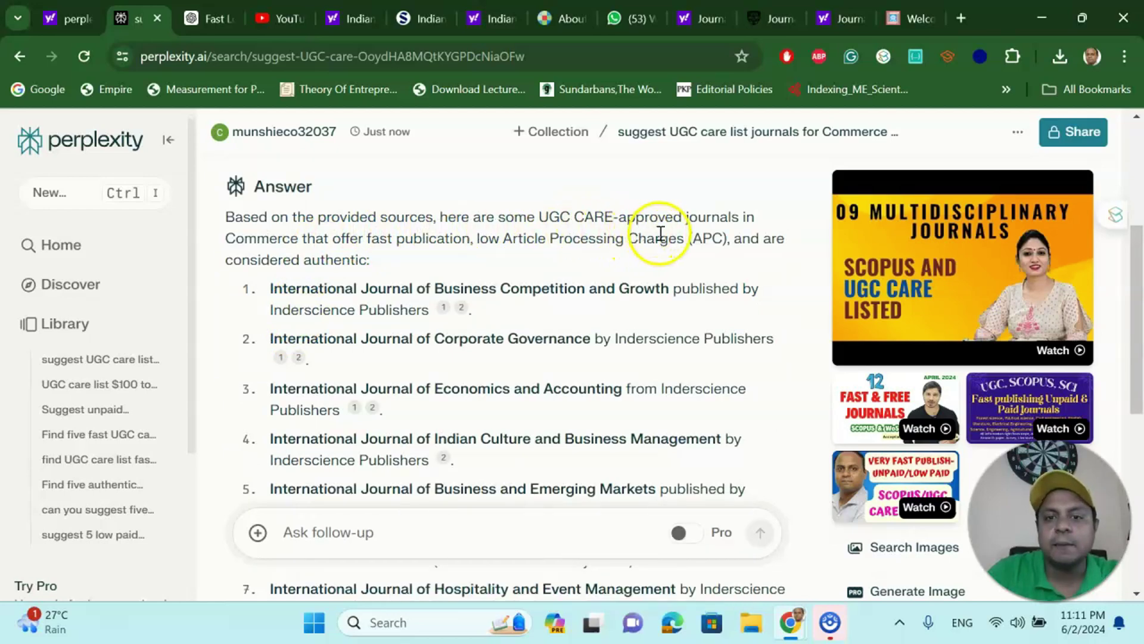
scroll(673, 244, "down", 2)
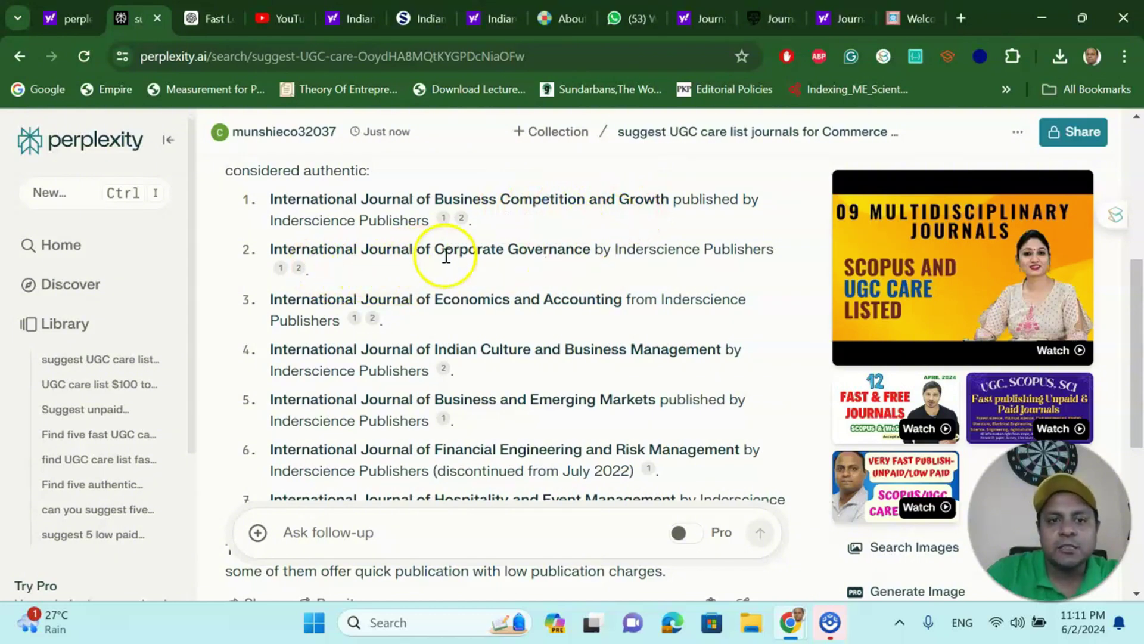
scroll(499, 295, "down", 5)
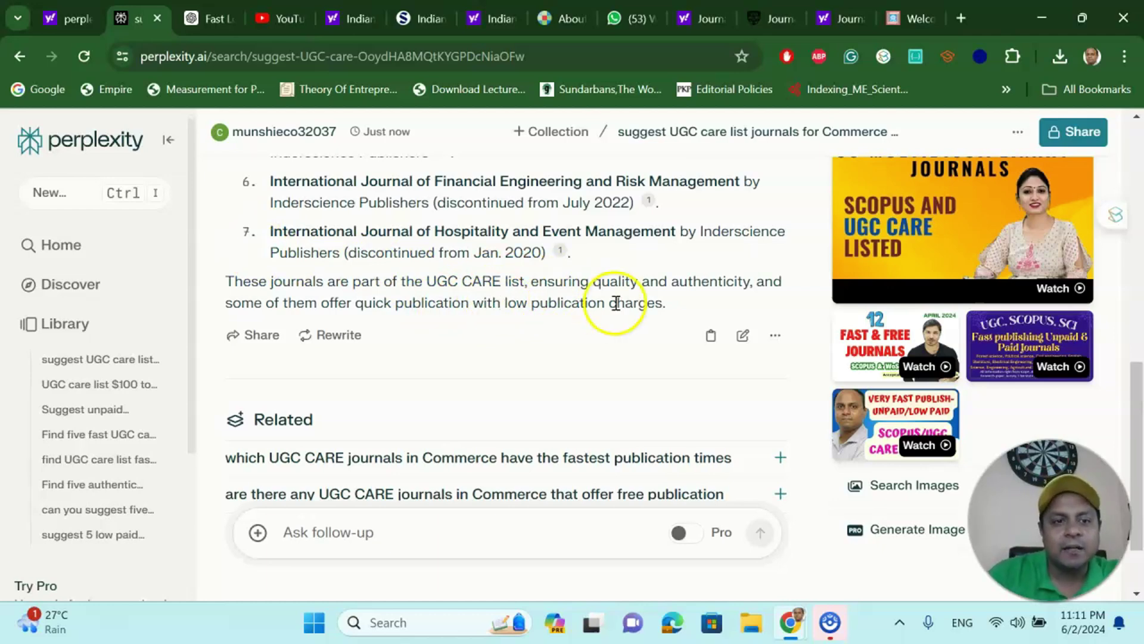
scroll(614, 306, "up", 3)
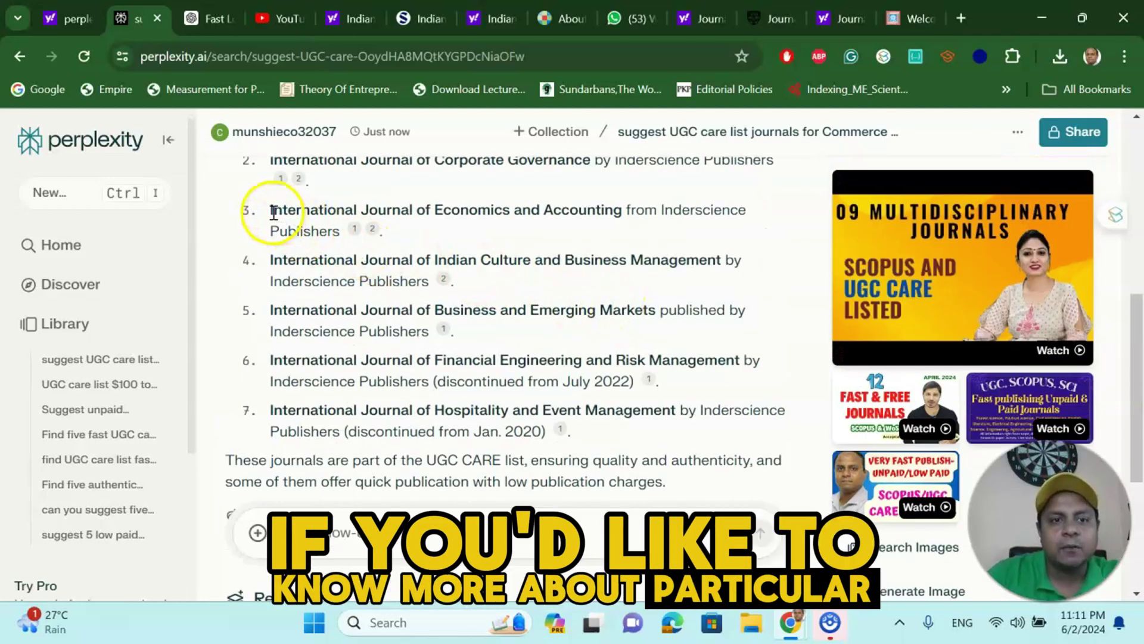
left_click_drag(271, 210, 622, 212)
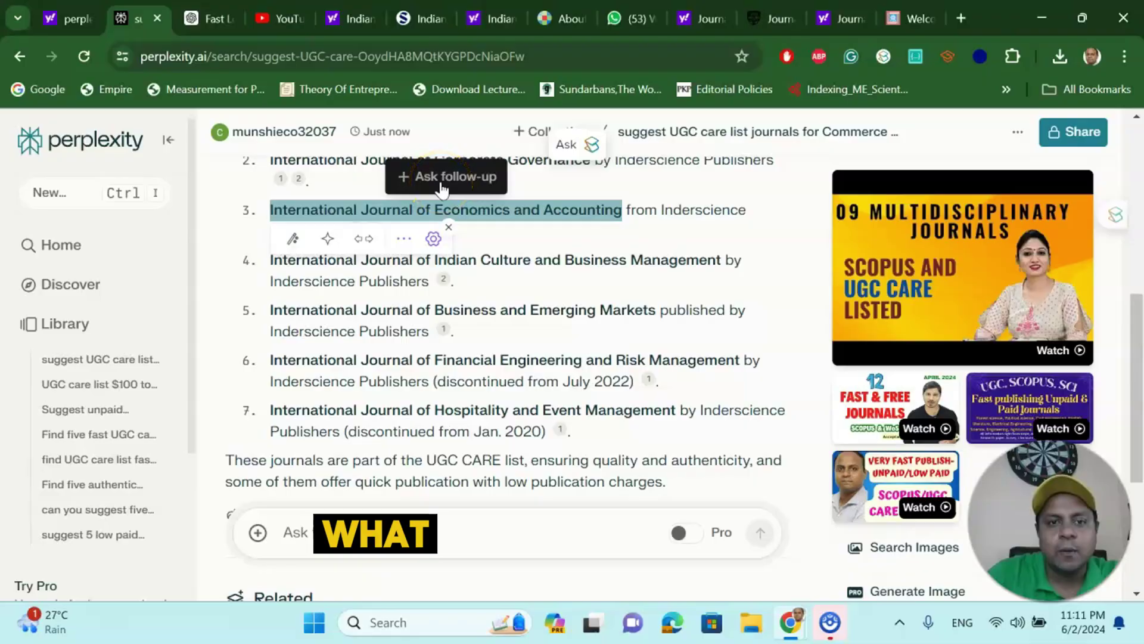
Ask a follow-up on the International Journal of Economics and Accounting and read the answer
left_click(404, 149)
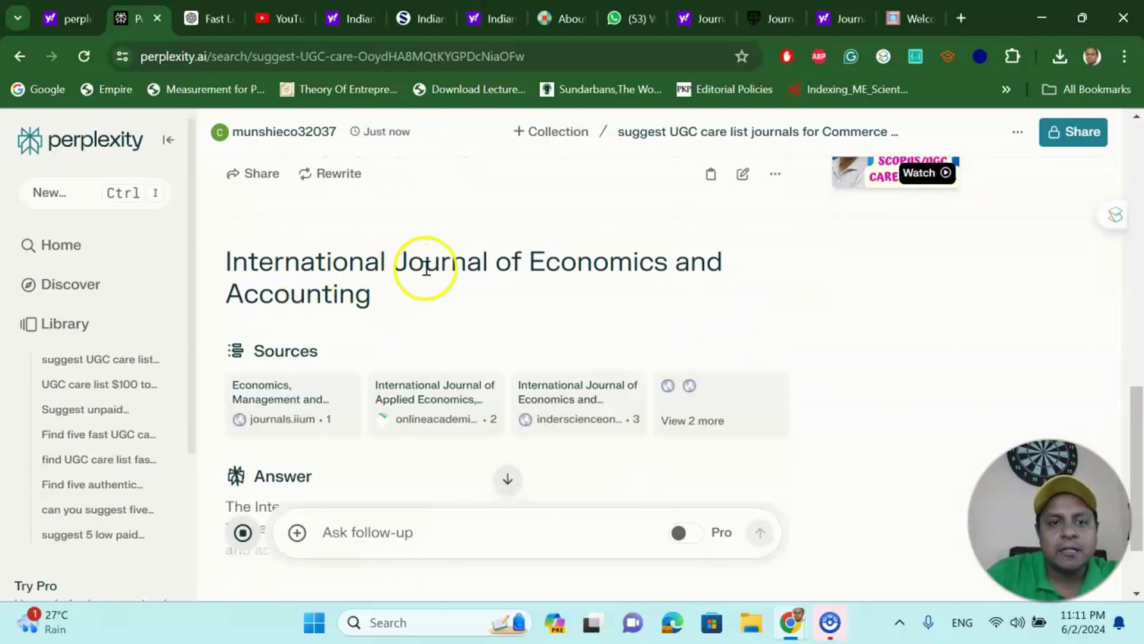
scroll(463, 281, "down", 5)
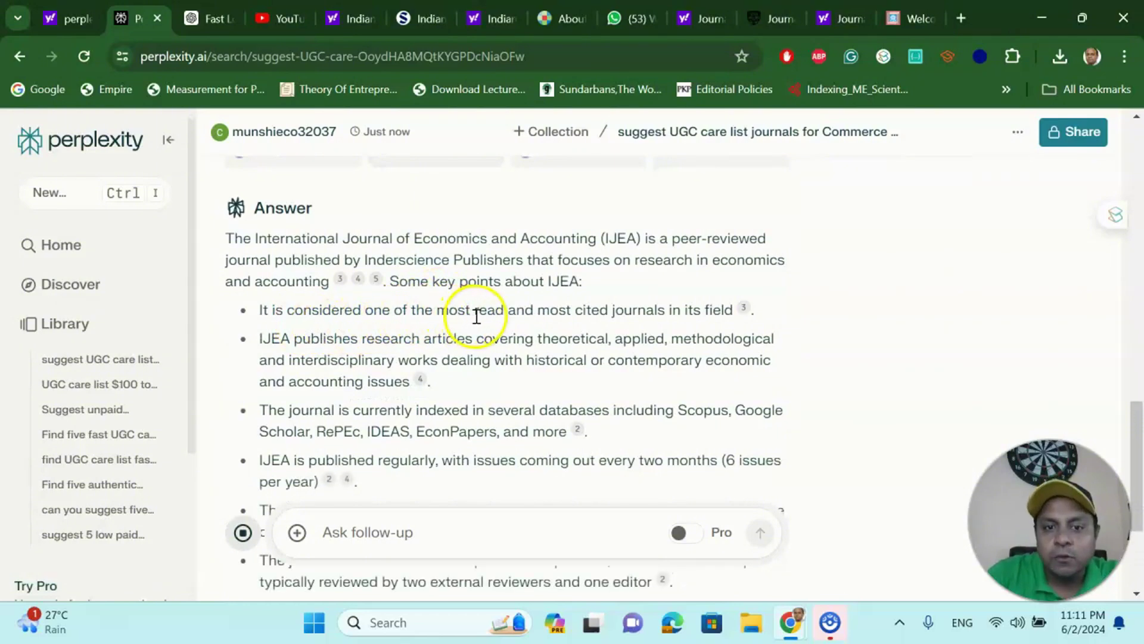
scroll(596, 316, "down", 1)
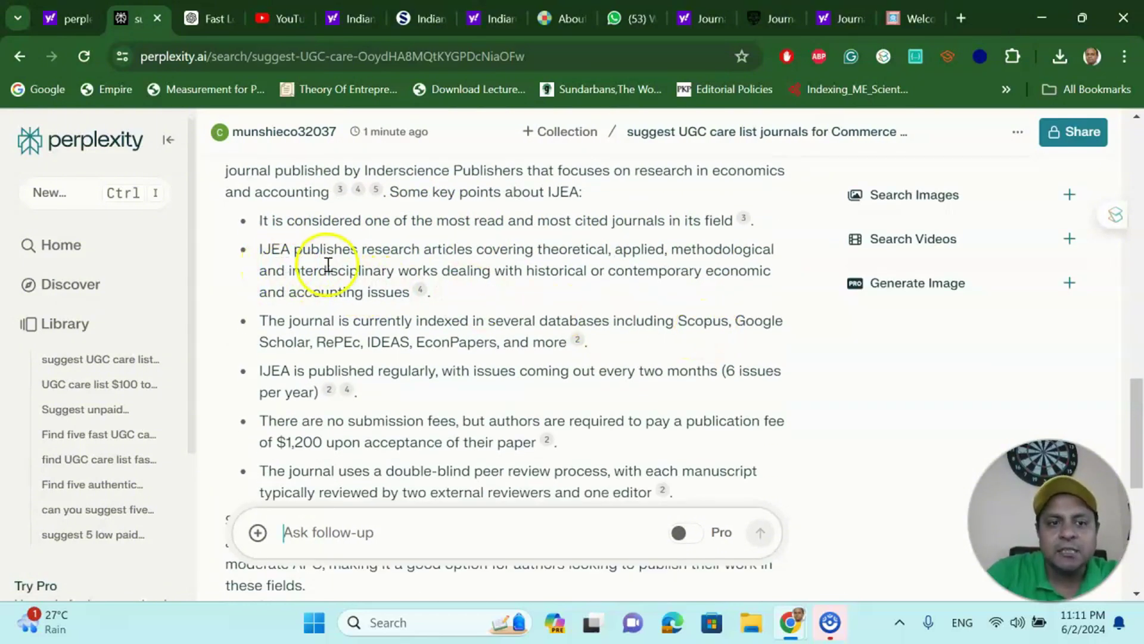
scroll(403, 265, "down", 1)
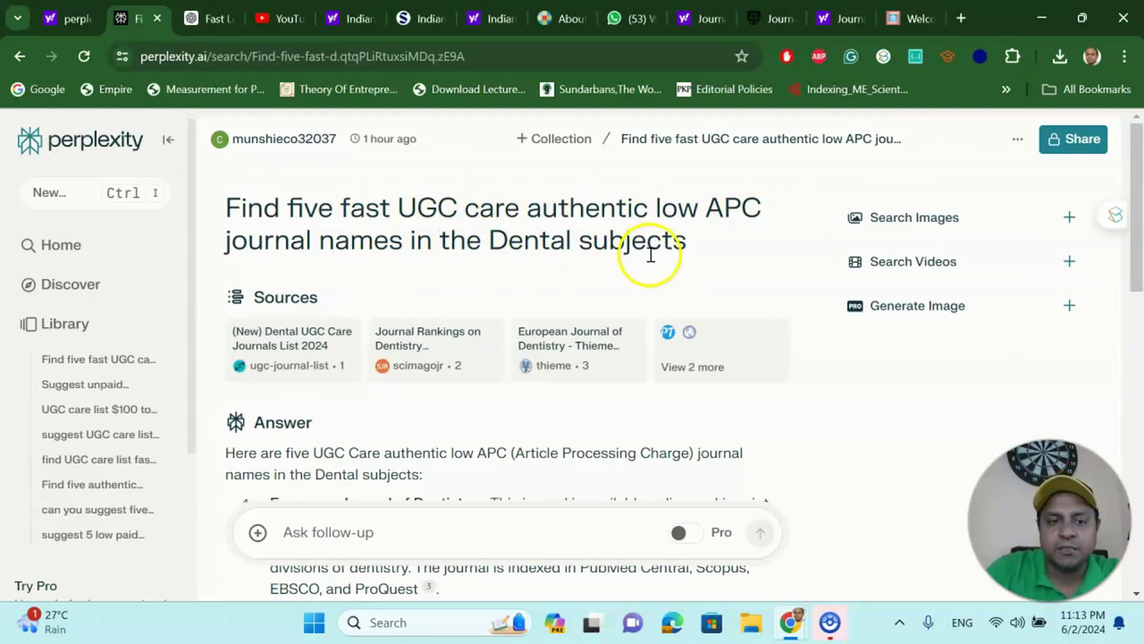
Review the five Dental journals and select 'Dental and Medical Problems' for a follow-up
scroll(651, 253, "down", 4)
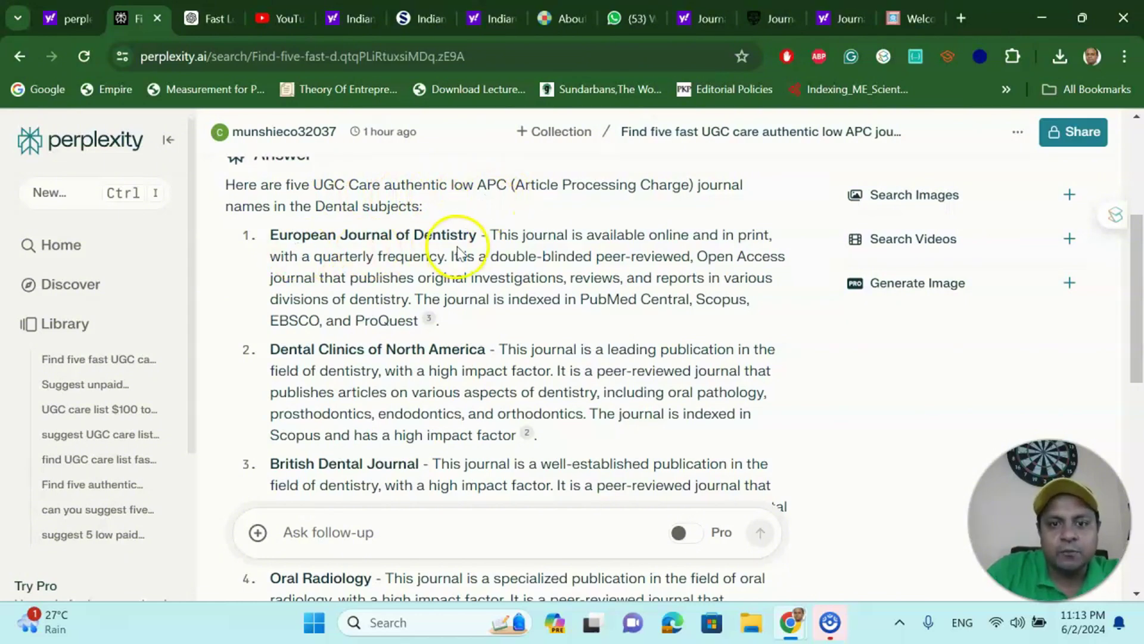
scroll(458, 252, "down", 2)
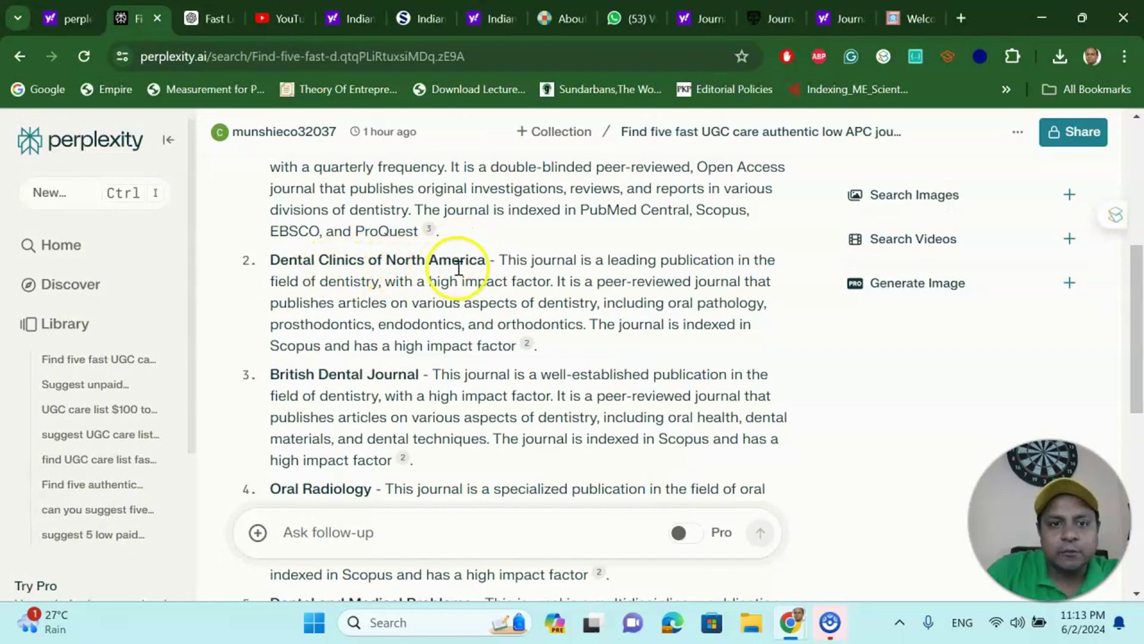
scroll(459, 277, "down", 2)
scroll(442, 306, "down", 3)
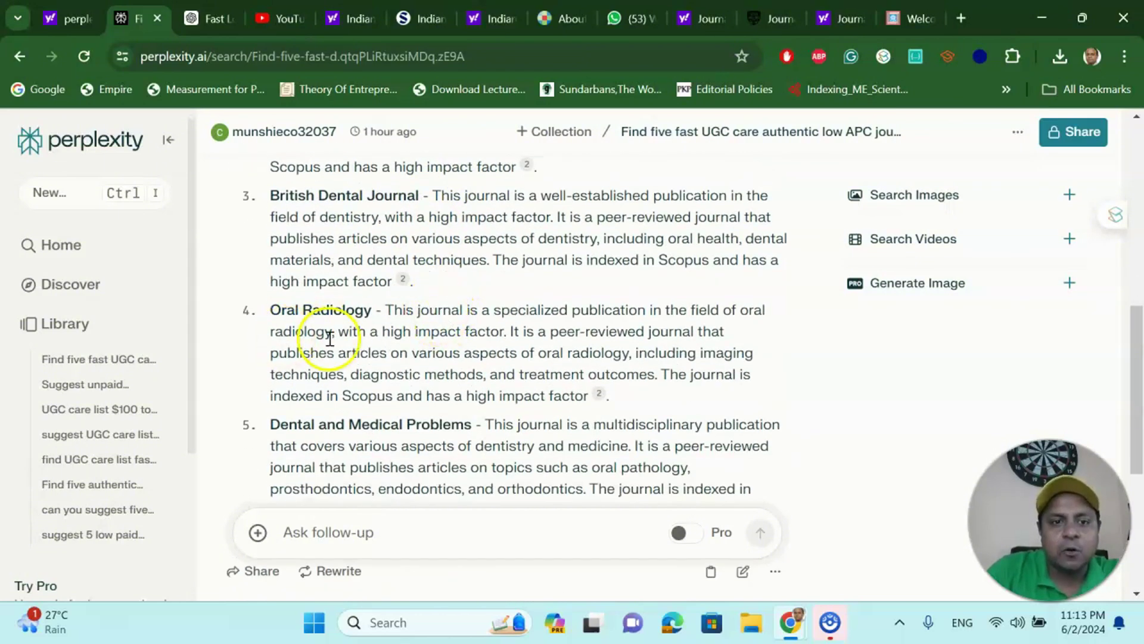
scroll(350, 349, "down", 1)
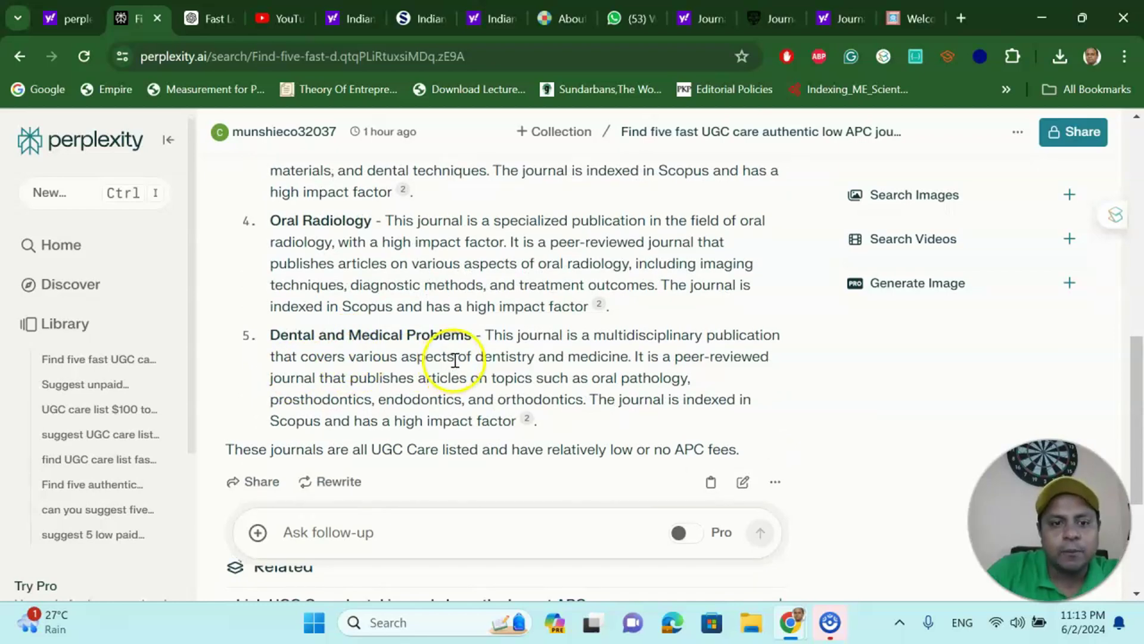
left_click_drag(272, 335, 471, 335)
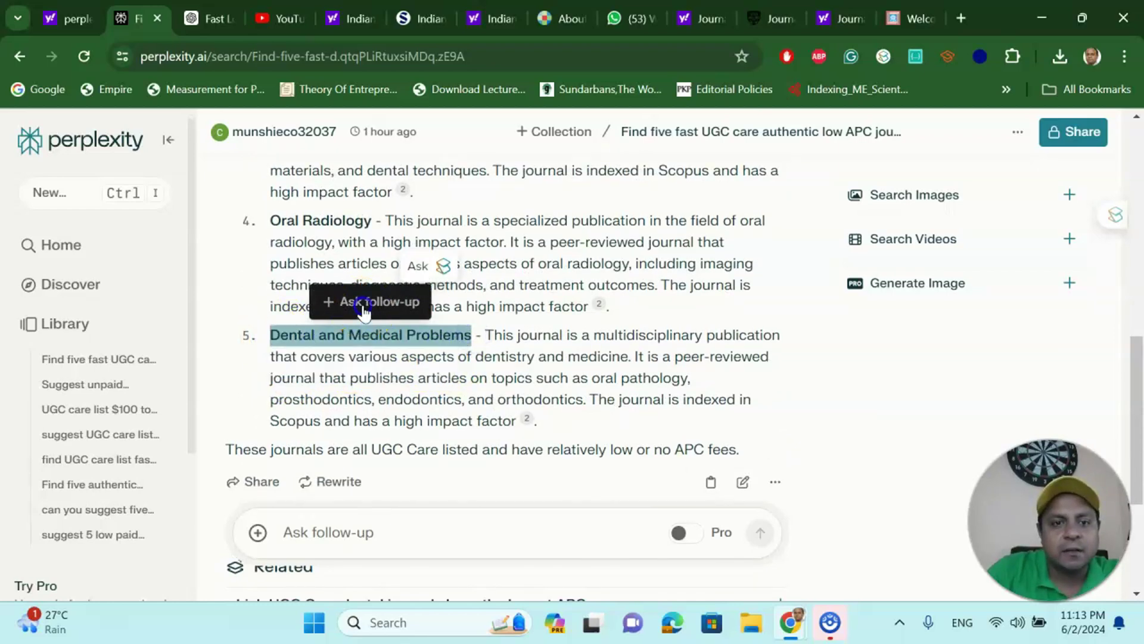
left_click(363, 303)
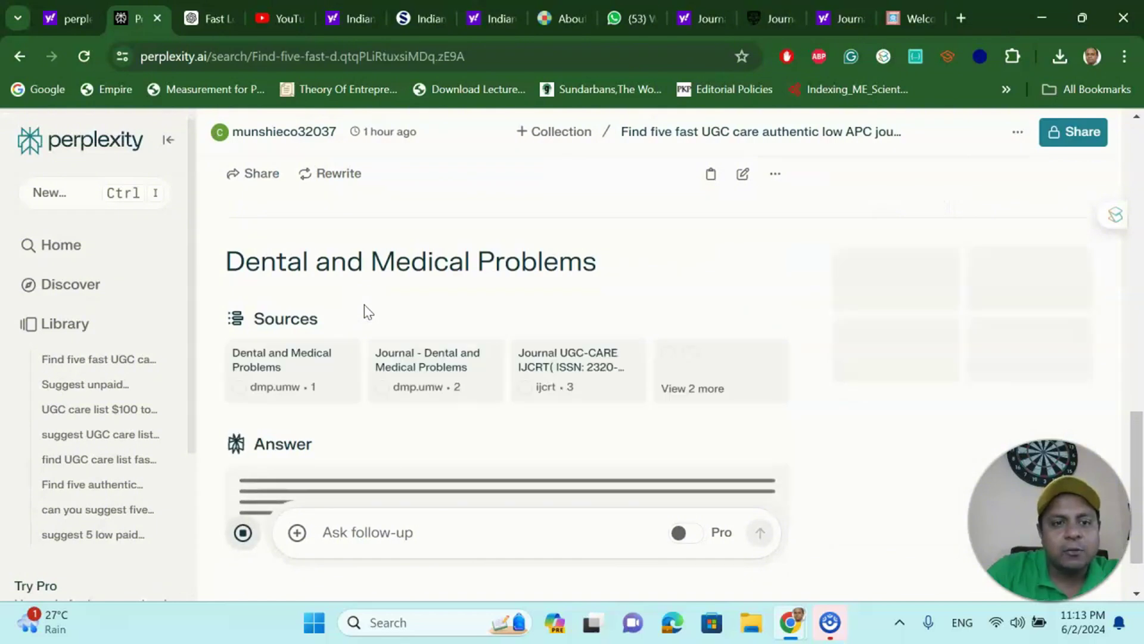
mouse_move(292, 351)
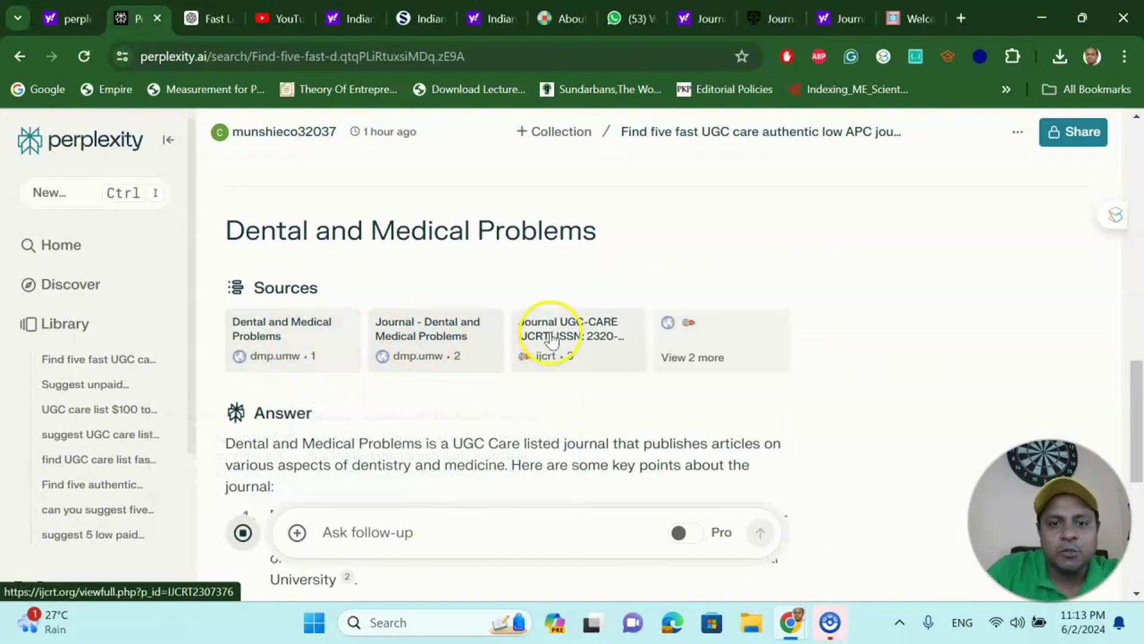
scroll(549, 336, "down", 1)
scroll(553, 341, "down", 3)
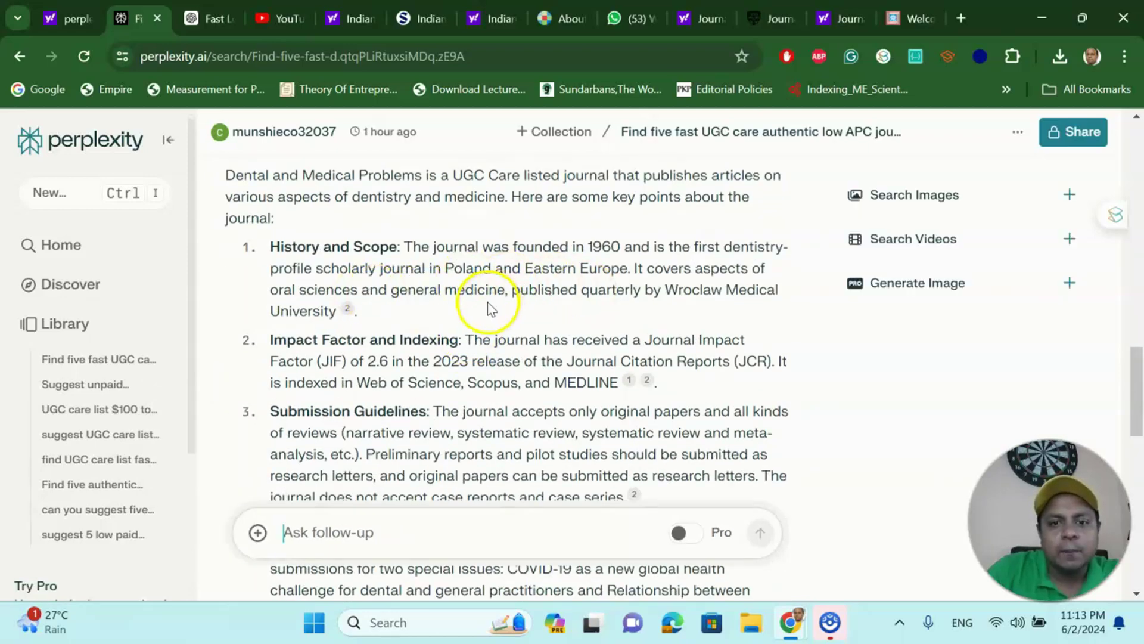
scroll(488, 307, "down", 1)
scroll(487, 310, "down", 1)
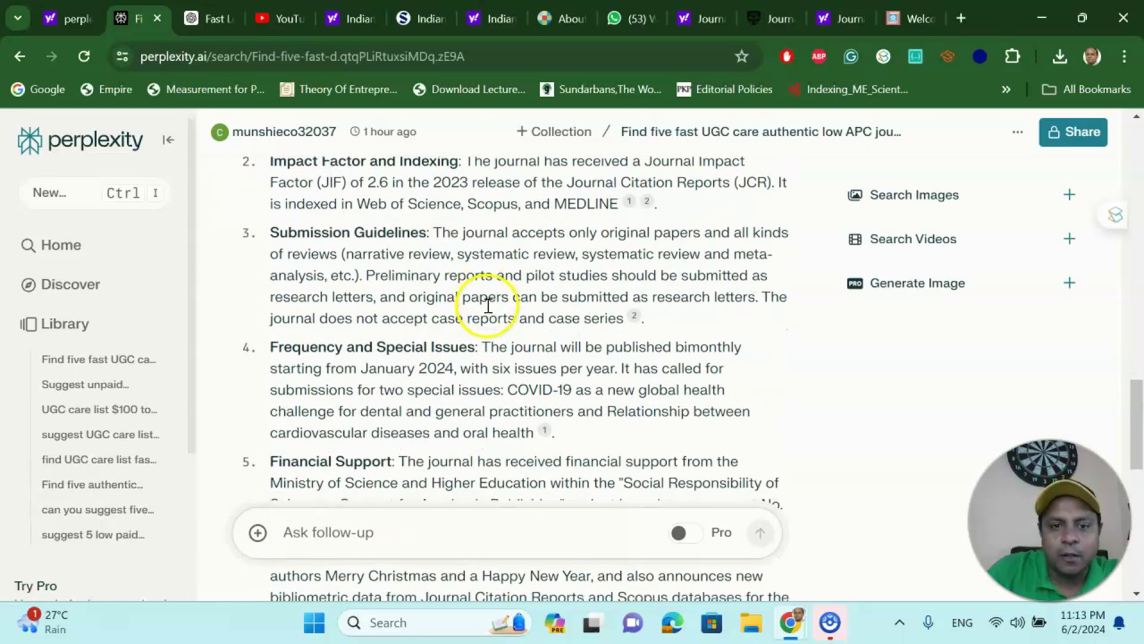
scroll(487, 307, "down", 1)
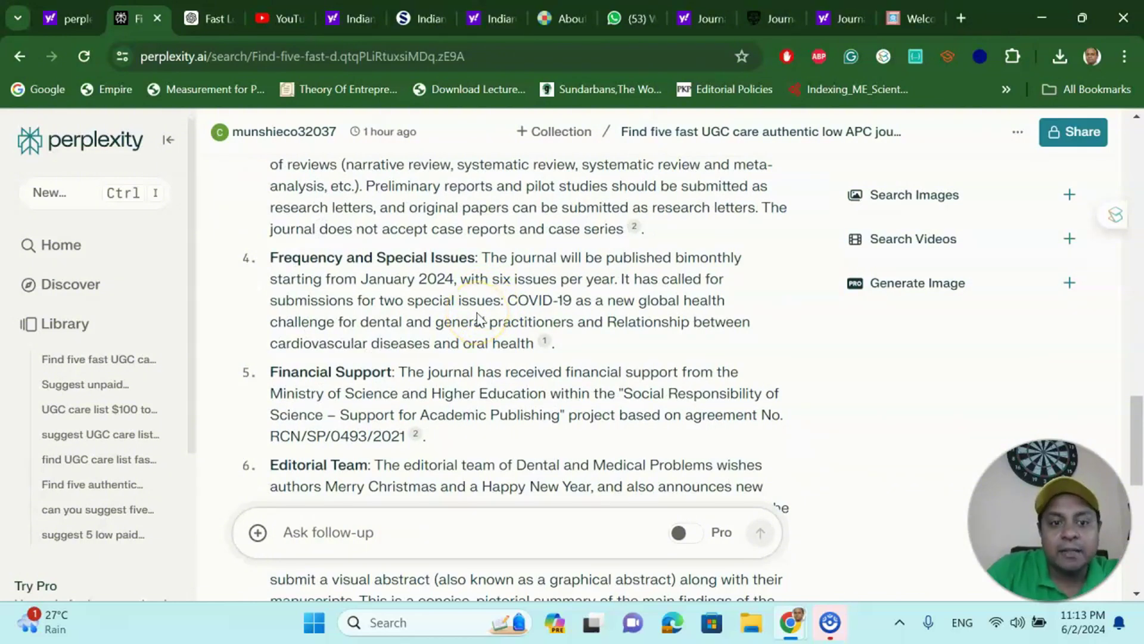
scroll(476, 322, "down", 1)
scroll(475, 322, "down", 1)
left_click(407, 349)
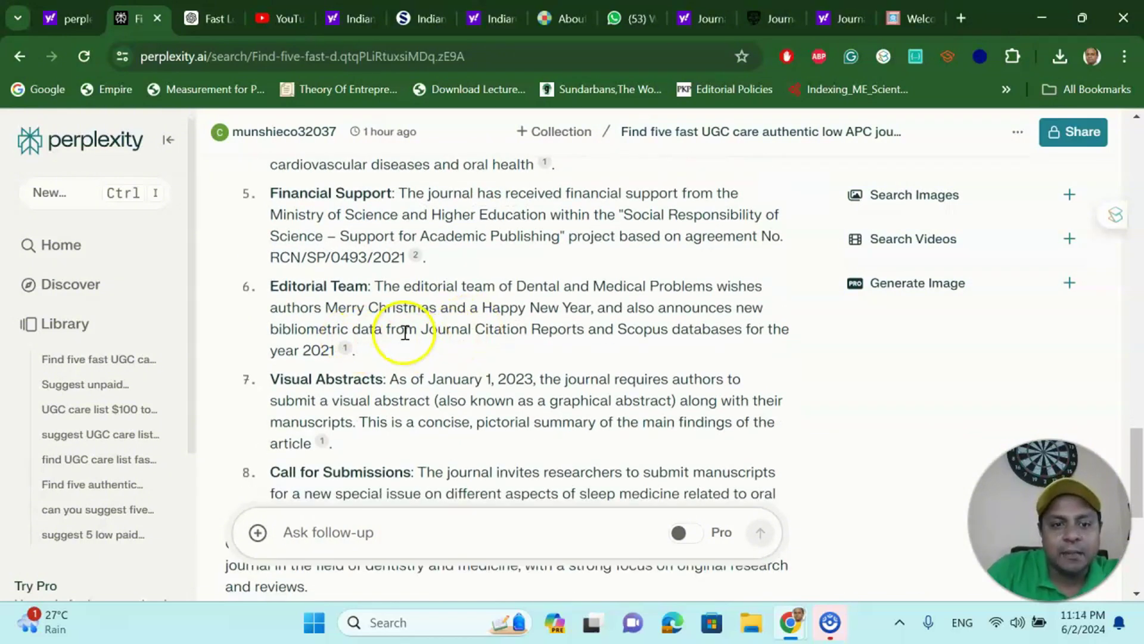
scroll(405, 333, "down", 1)
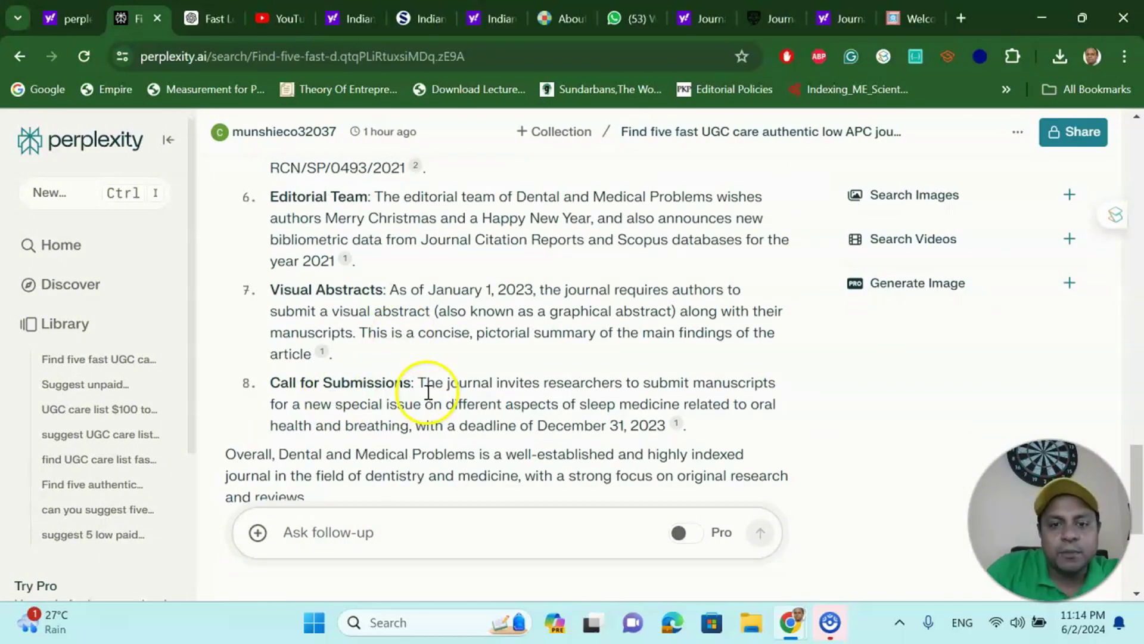
scroll(423, 387, "down", 1)
scroll(524, 387, "up", 3)
scroll(524, 383, "up", 6)
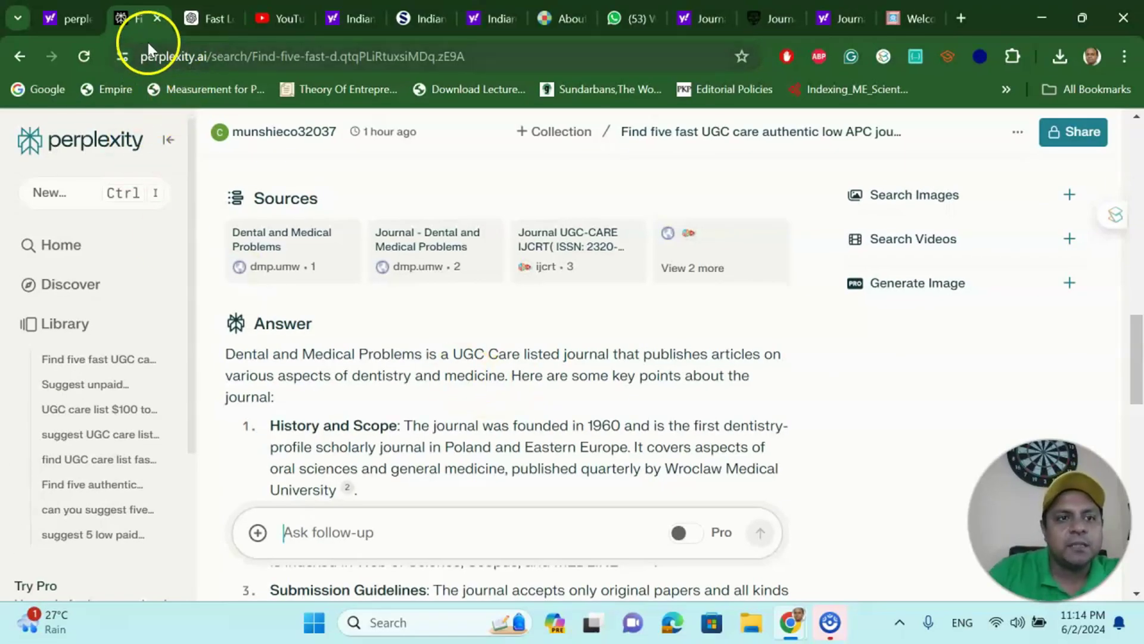
Review ChatGPT's five UGC-CARE dental journals down to Journal of Forensic Dental Sciences
left_click(191, 14)
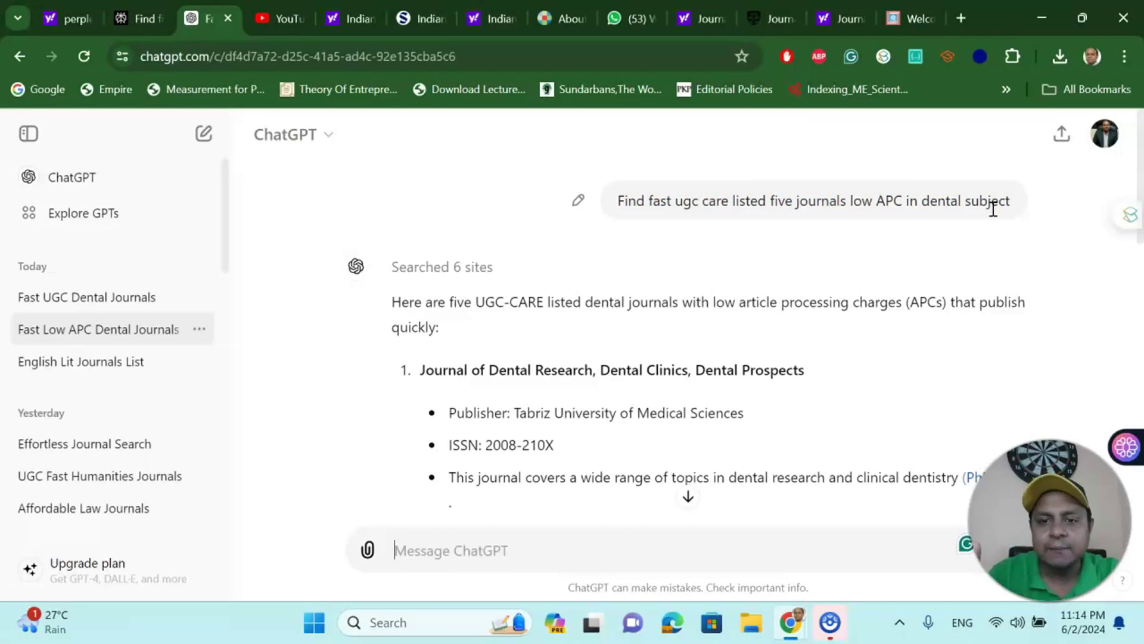
scroll(873, 242, "down", 6)
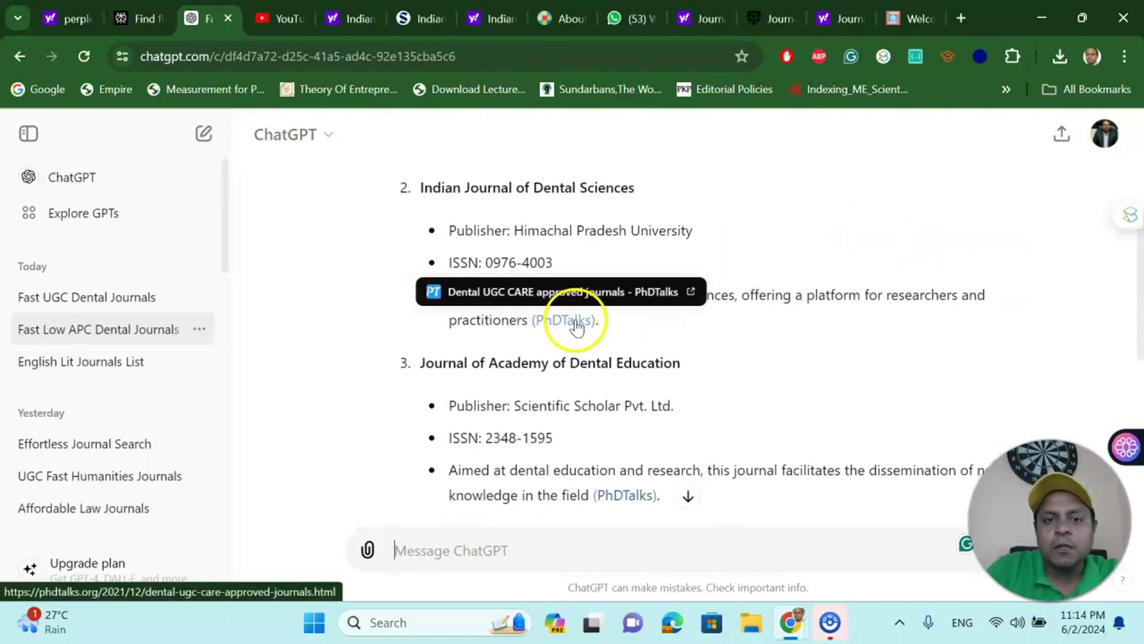
scroll(581, 325, "down", 3)
scroll(685, 339, "down", 2)
scroll(736, 358, "down", 1)
scroll(686, 379, "down", 2)
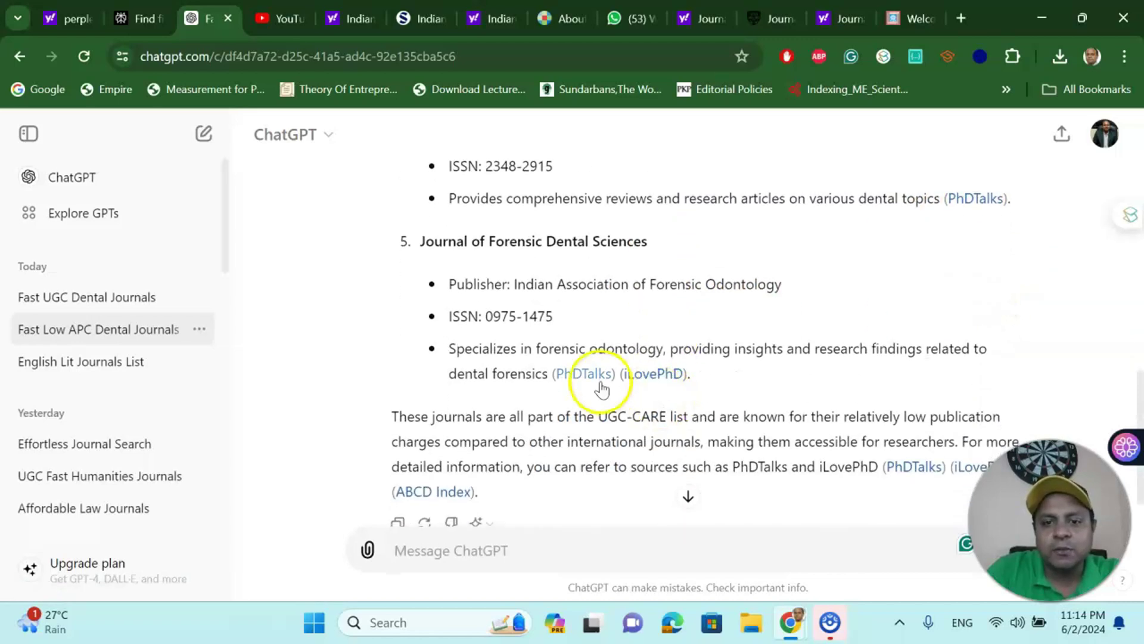
scroll(719, 382, "down", 1)
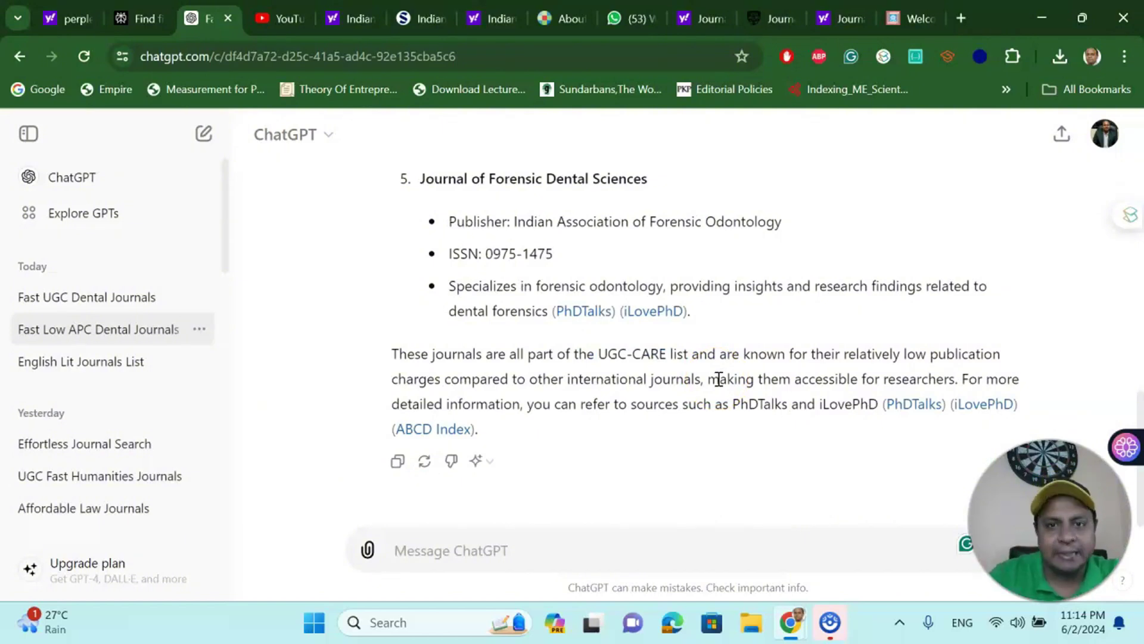
Review the Dental and Medical Problems answer's sources, then open the earlier English literature journals thread
left_click(143, 19)
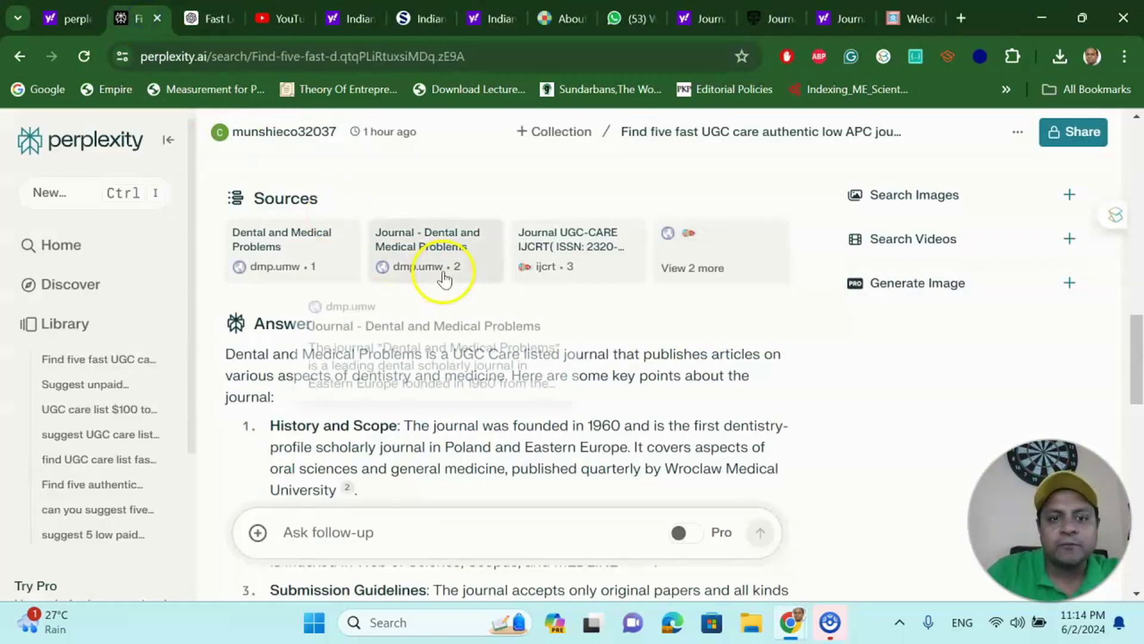
mouse_move(446, 278)
scroll(578, 357, "up", 4)
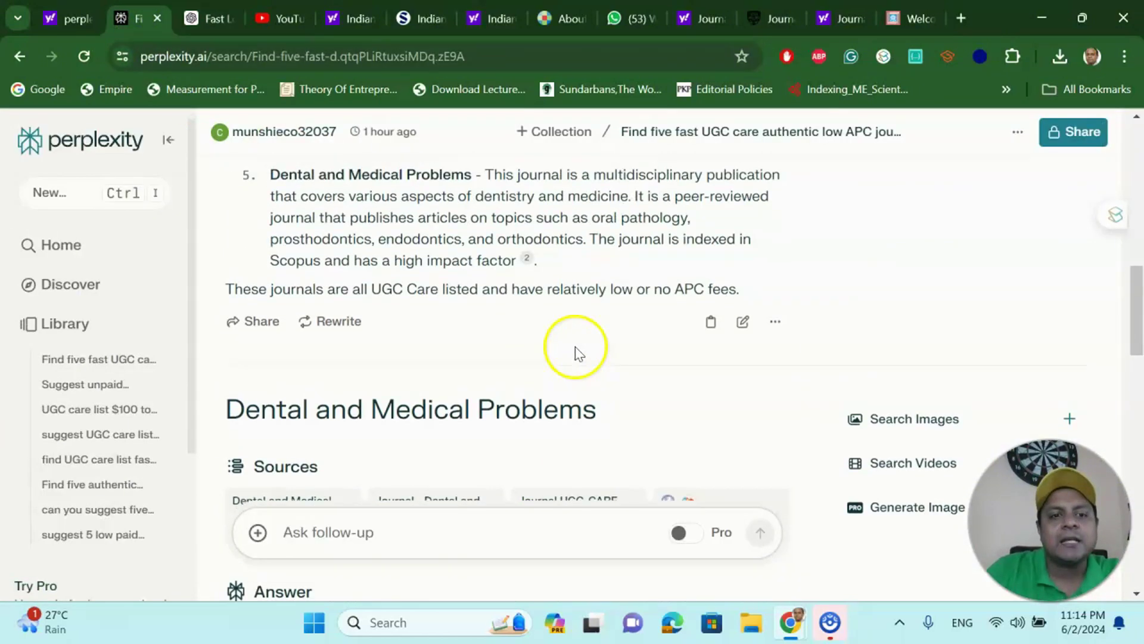
scroll(577, 349, "down", 5)
scroll(519, 327, "up", 2)
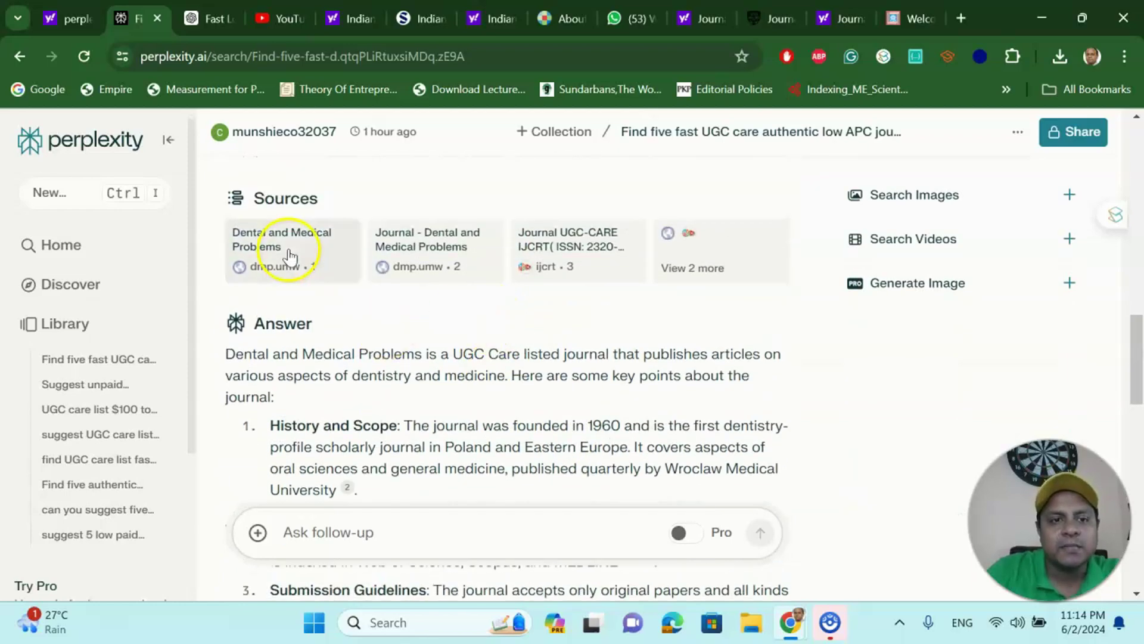
mouse_move(403, 260)
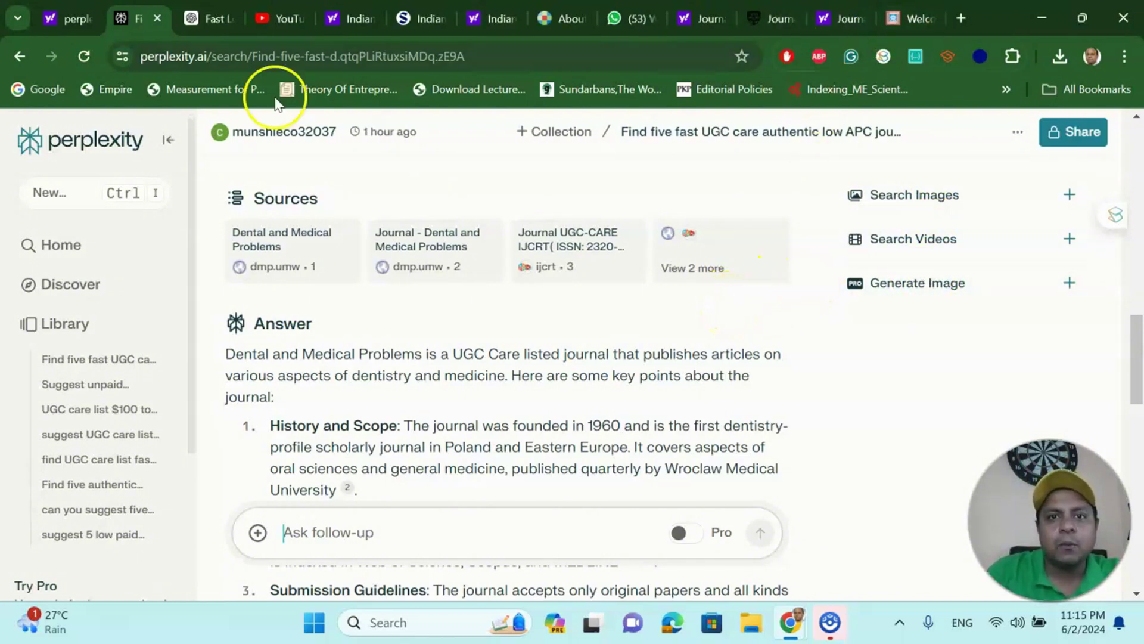
left_click(111, 417)
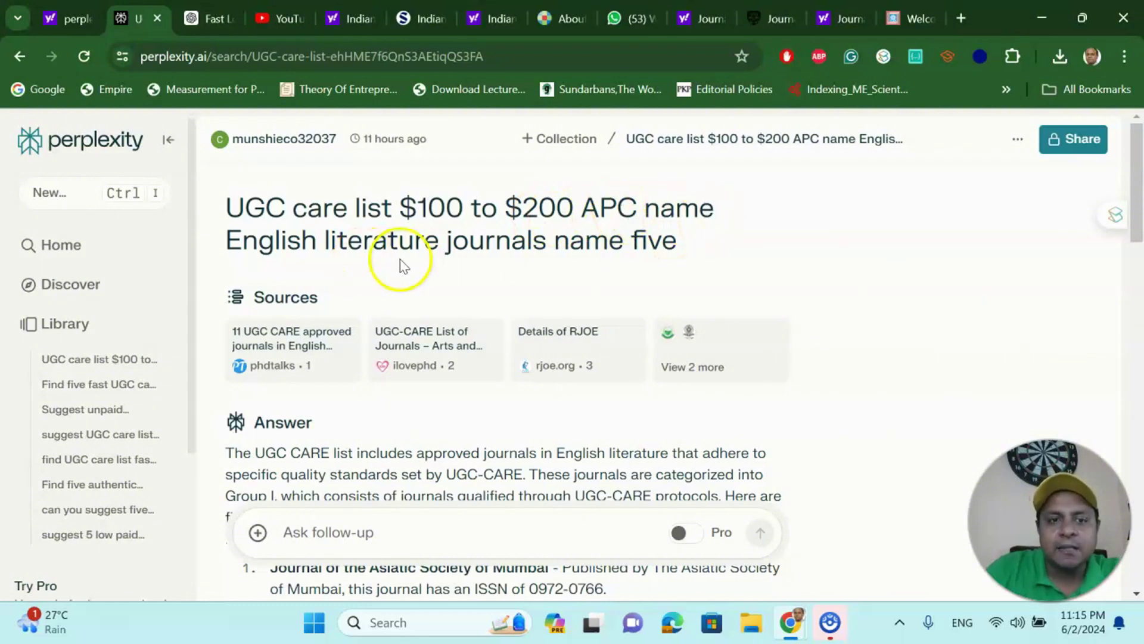
Scroll down to the list of five English literature journals with their ISSNs
scroll(609, 256, "down", 5)
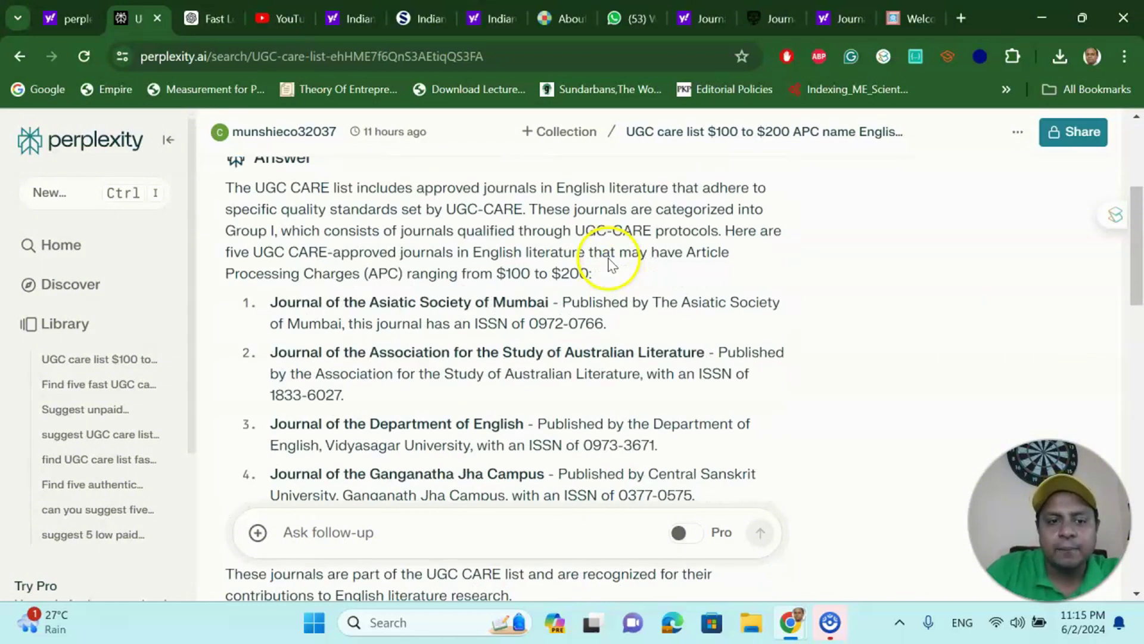
scroll(398, 295, "down", 2)
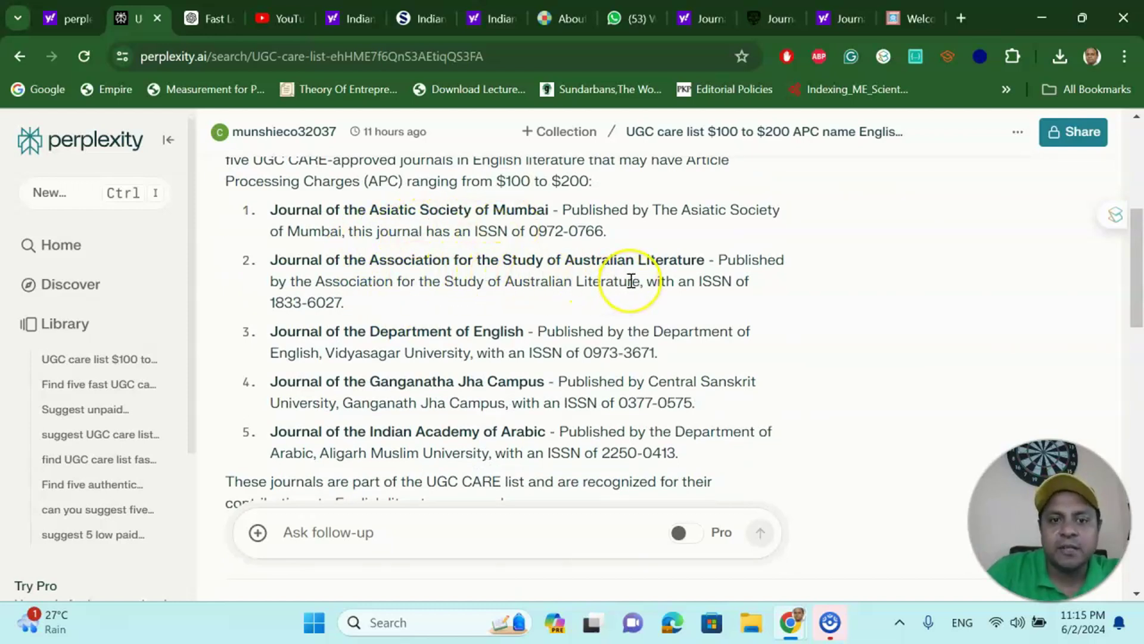
left_click(756, 22)
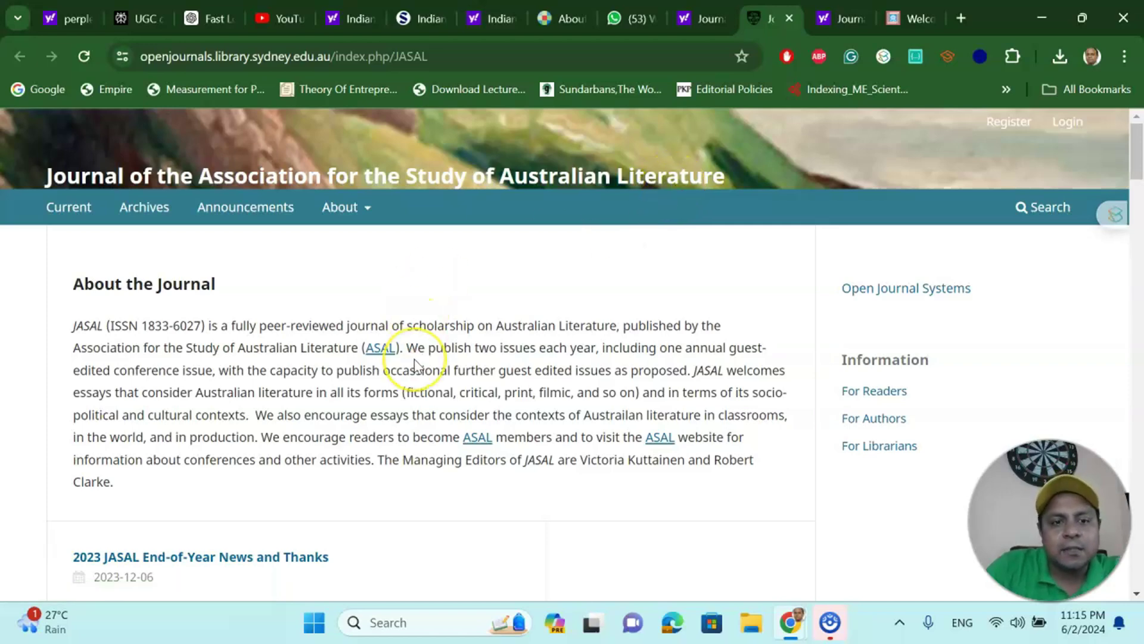
scroll(415, 365, "down", 5)
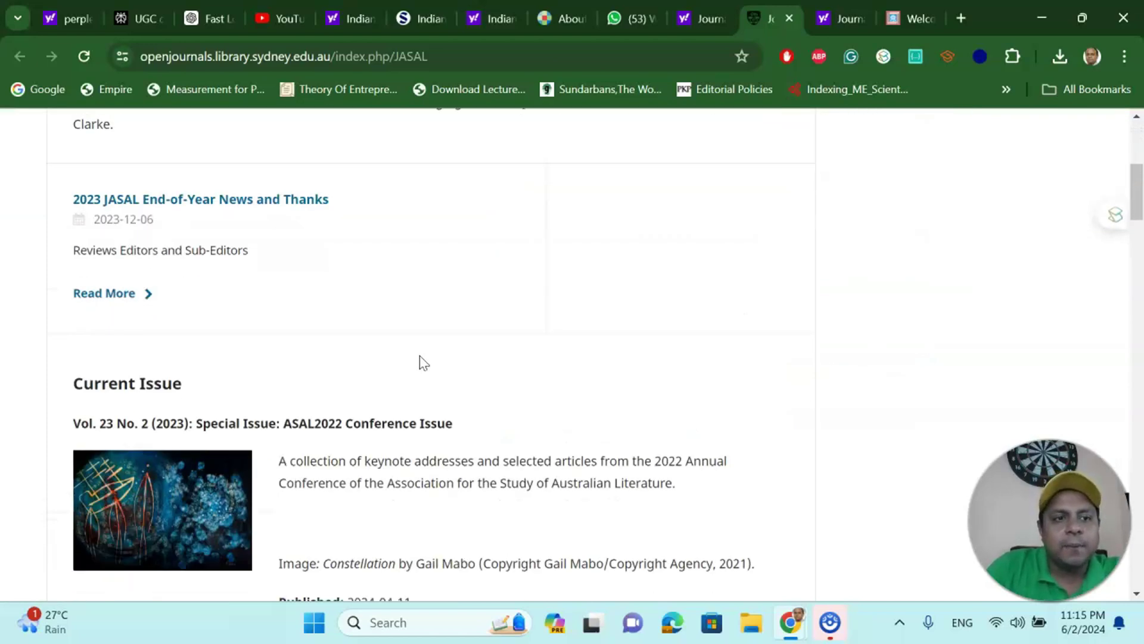
scroll(422, 365, "down", 2)
scroll(441, 352, "up", 7)
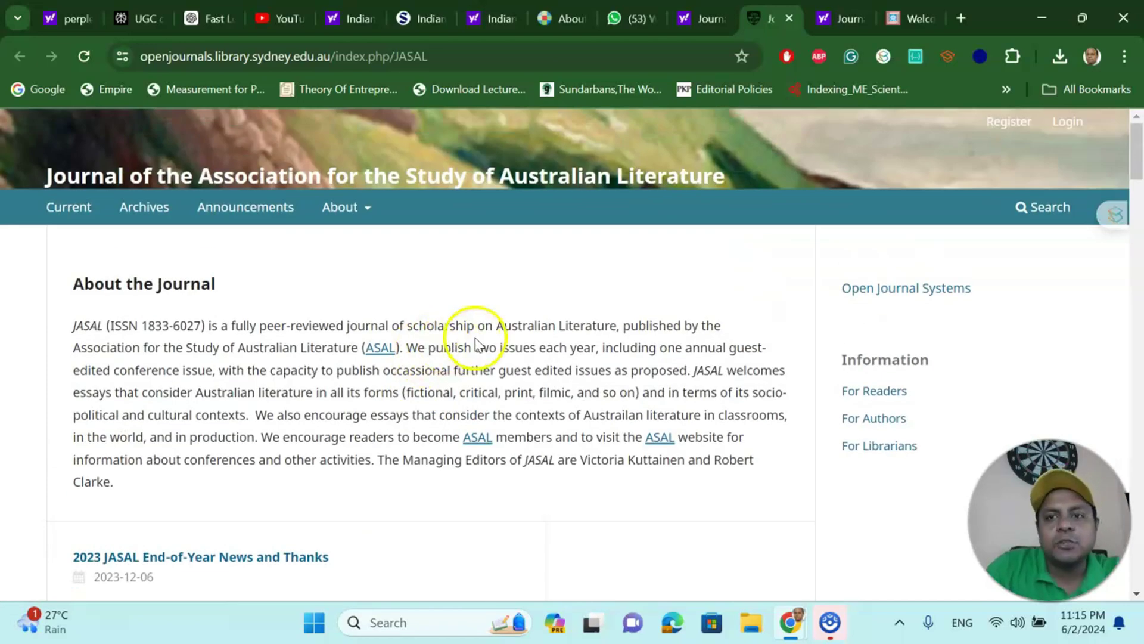
left_click(900, 18)
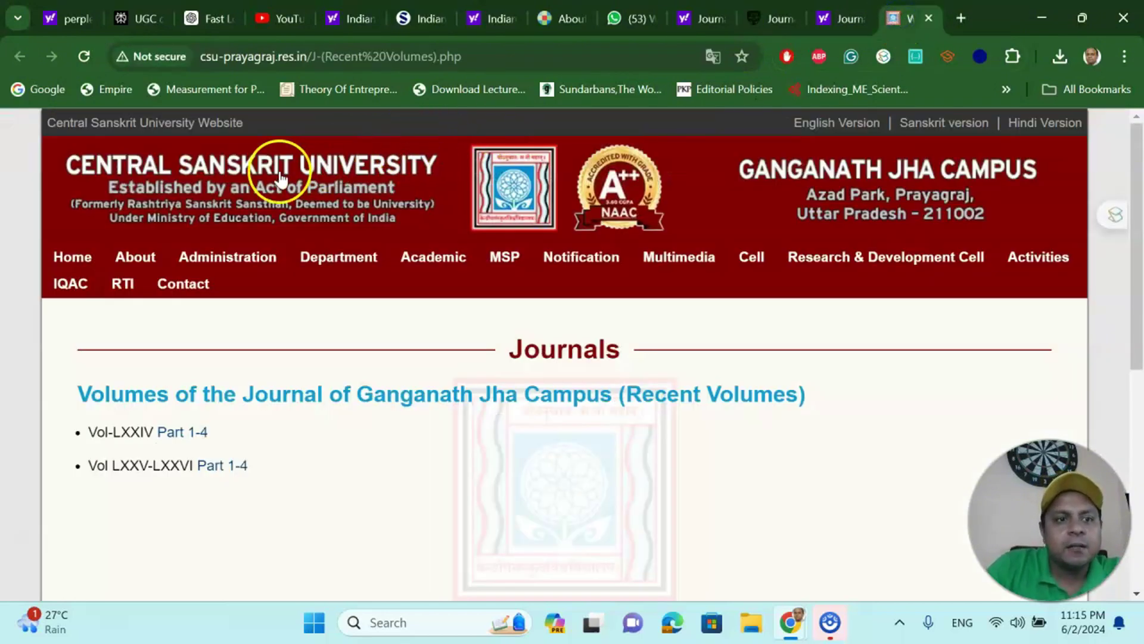